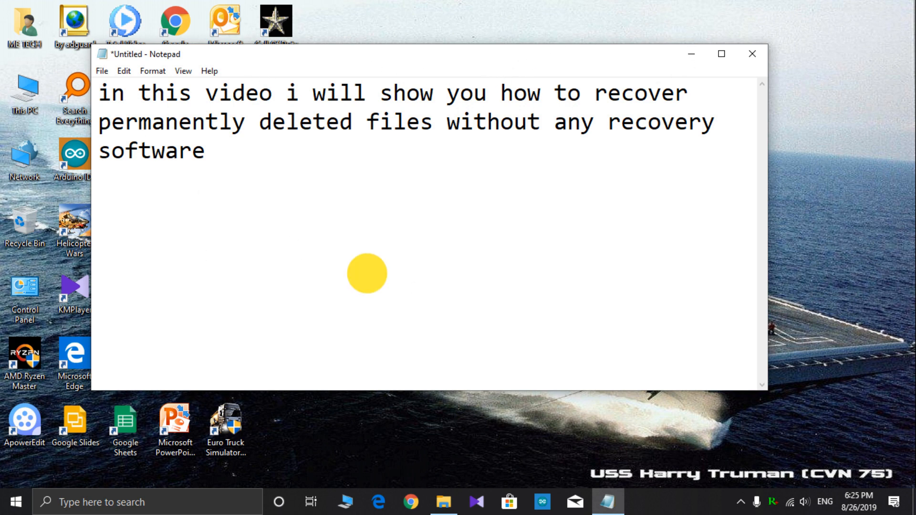
# Step: Replace the note's text with four instructions, from "first open my computer properties" through "then create restore point"
pyautogui.moveTo(365, 272); pyautogui.dragTo(38, 67)
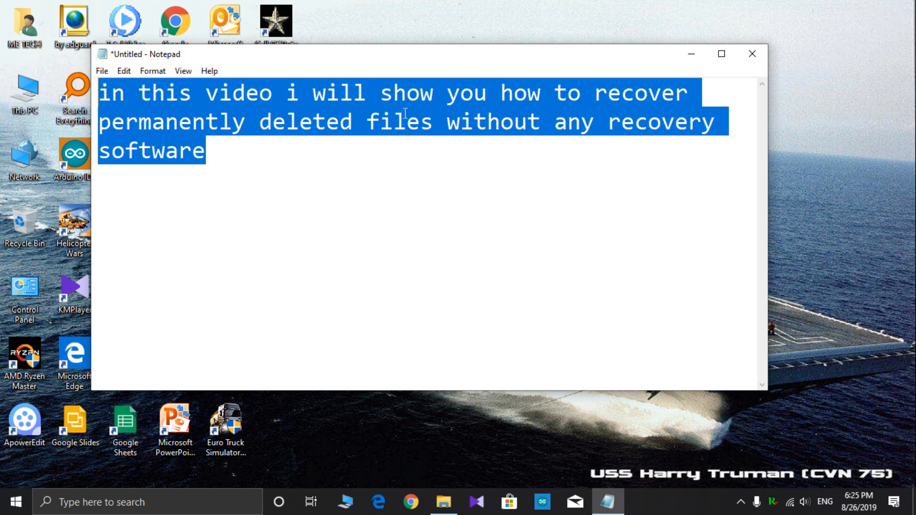
pyautogui.click(441, 217)
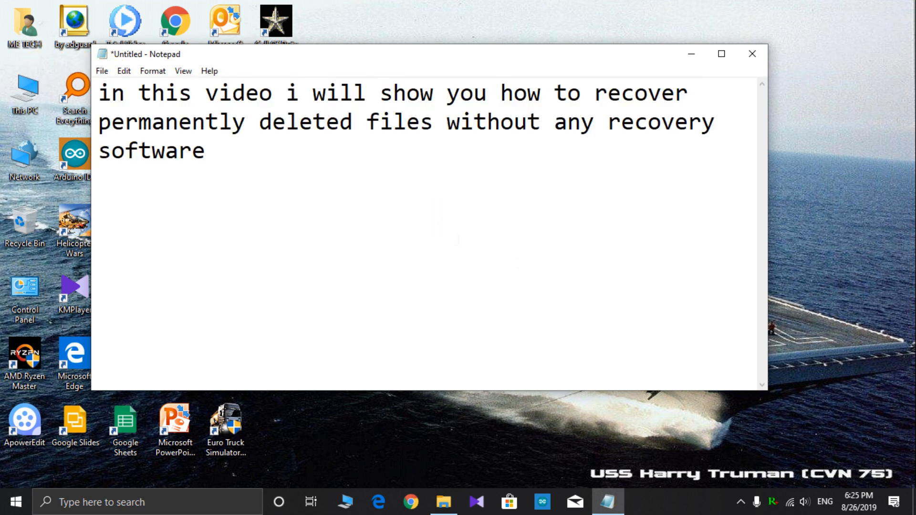
pyautogui.moveTo(441, 217); pyautogui.dragTo(0, 0)
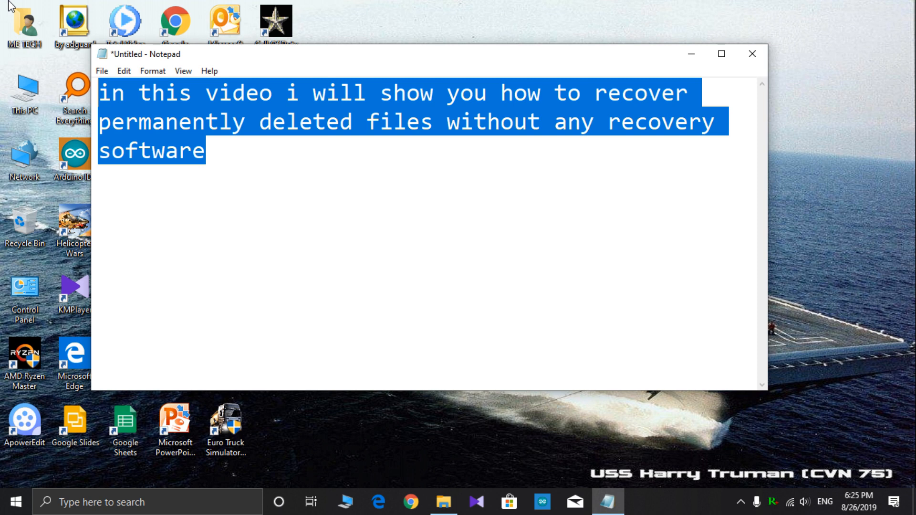
pyautogui.press('Delete')
pyautogui.write('first open my computer properties  click on system protection  turn on system protectionfor all drives or which drive you want to be protected  then create restore point')
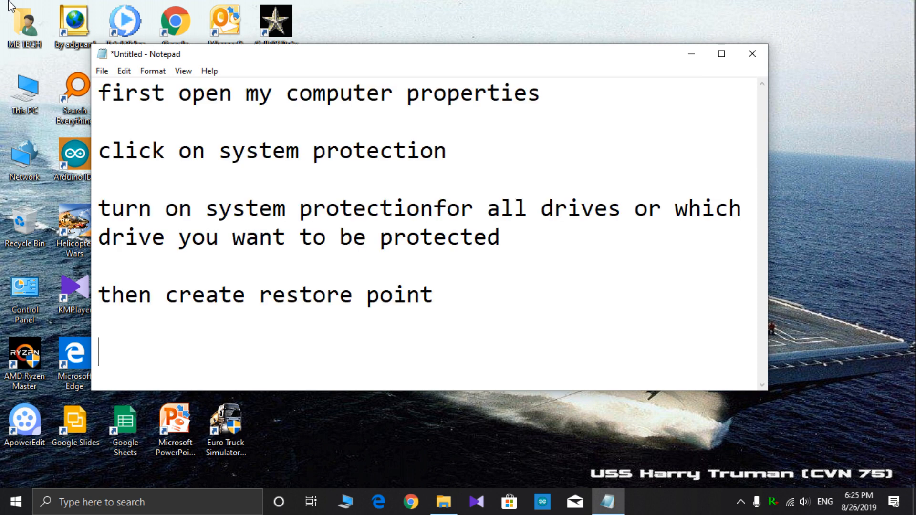
# Step: Highlight the note's first instruction, minimize the note and open the properties of This PC
pyautogui.moveTo(542, 91); pyautogui.dragTo(86, 58)
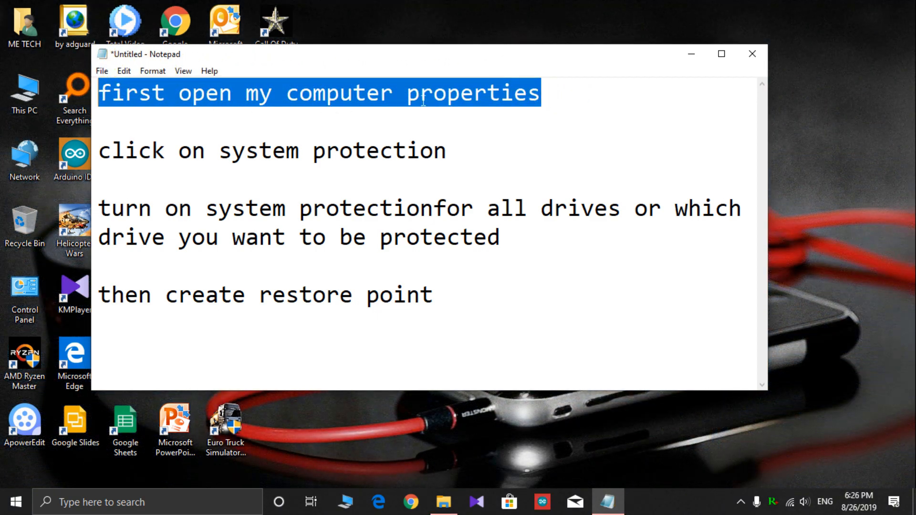
pyautogui.click(691, 54)
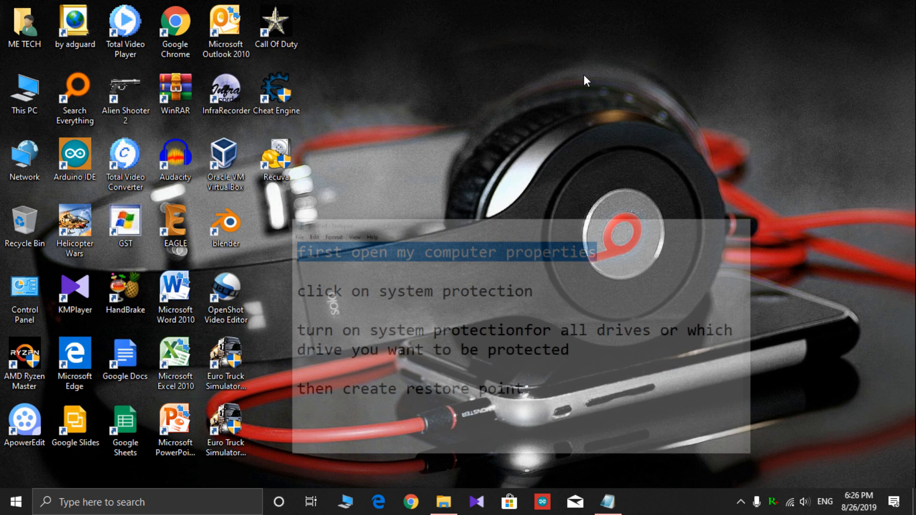
pyautogui.rightClick(27, 96)
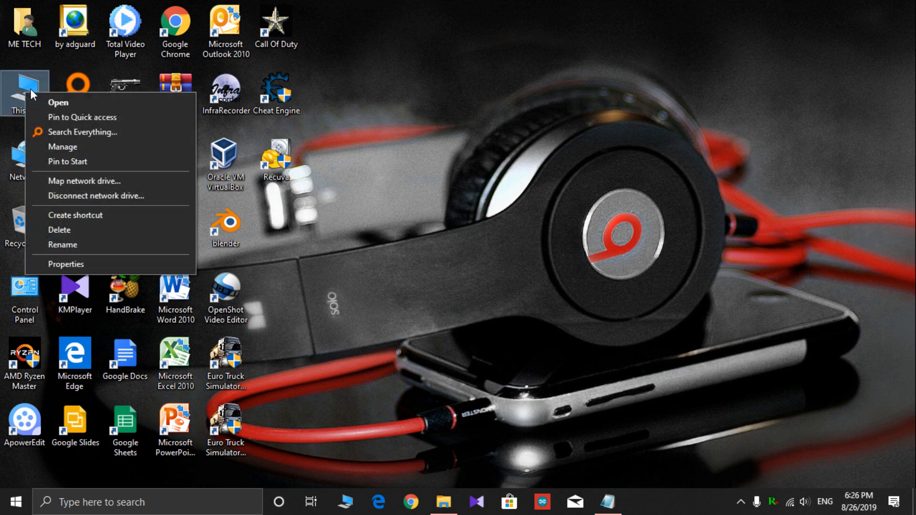
pyautogui.click(63, 260)
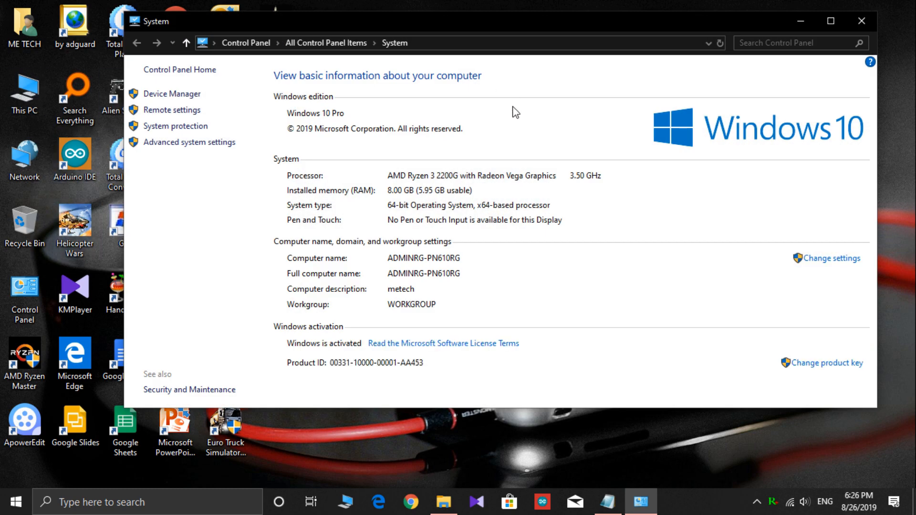
# Step: Highlight "click on system protection" in the note, then open the System protection settings from the maximized System window
pyautogui.click(607, 502)
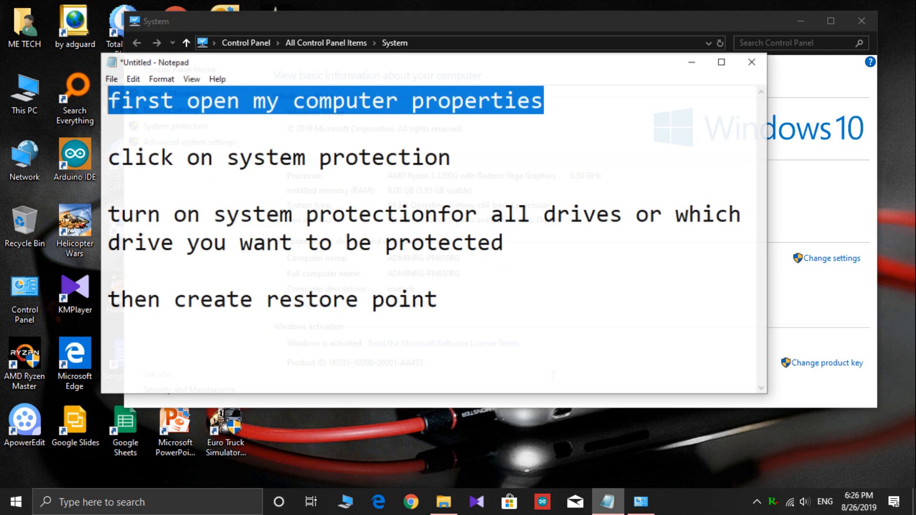
pyautogui.moveTo(100, 151)
pyautogui.mouseDown()
pyautogui.moveTo(447, 162)
pyautogui.moveTo(414, 164)
pyautogui.mouseUp()
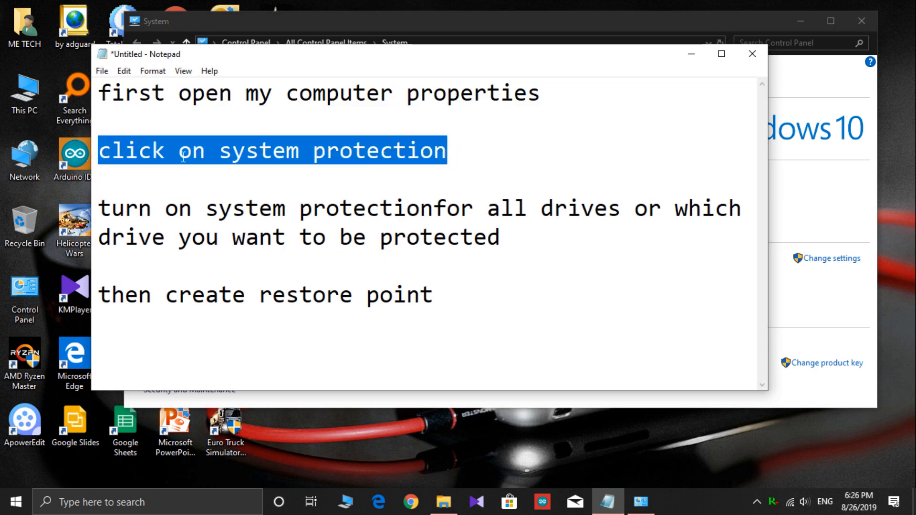
pyautogui.click(692, 54)
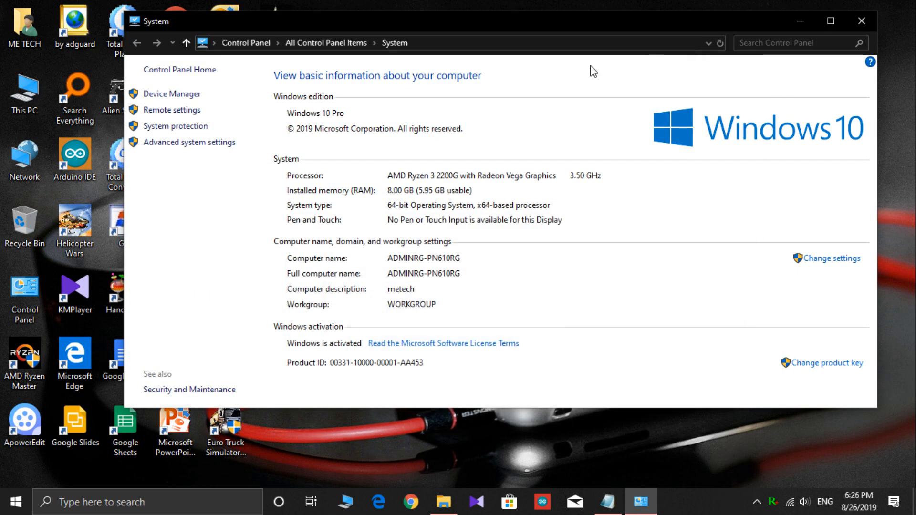
pyautogui.click(831, 22)
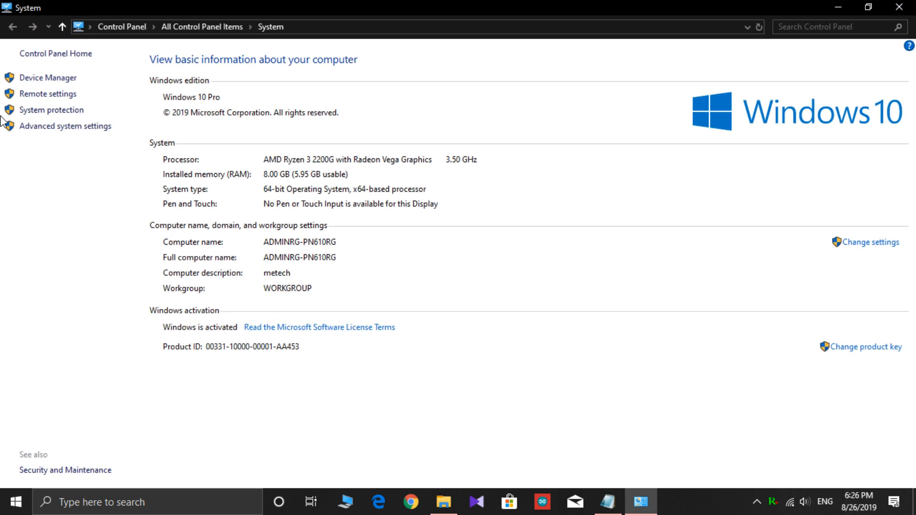
pyautogui.click(49, 113)
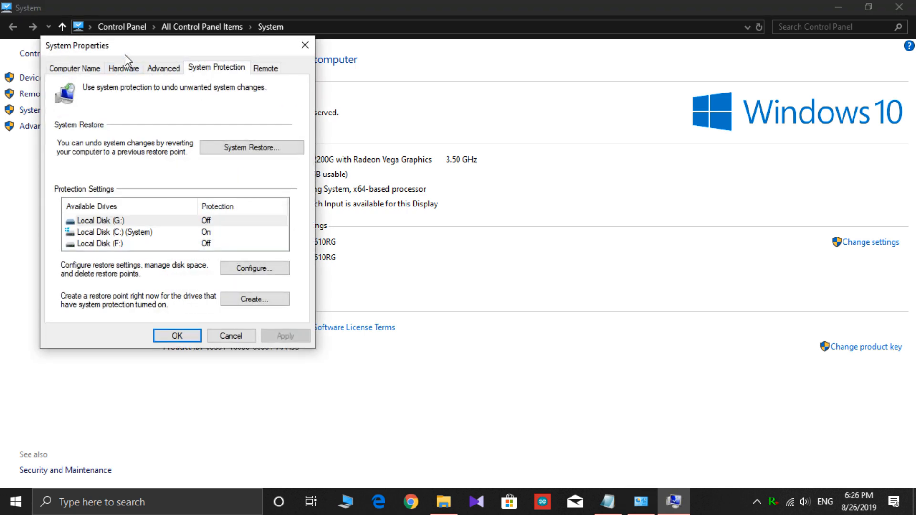
pyautogui.moveTo(125, 55); pyautogui.dragTo(303, 49)
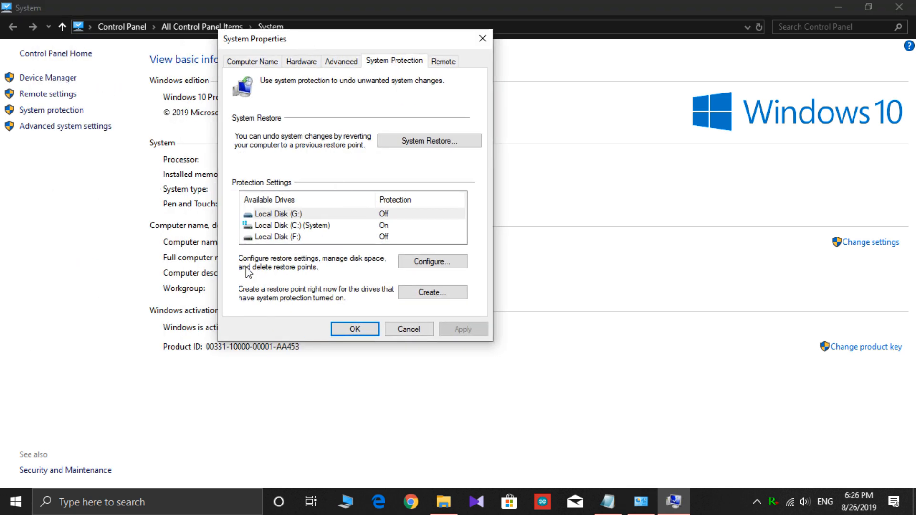
# Step: Insert the missing space in "protectionfor" in the note's third instruction, highlight that instruction briefly and minimize the note
pyautogui.click(607, 501)
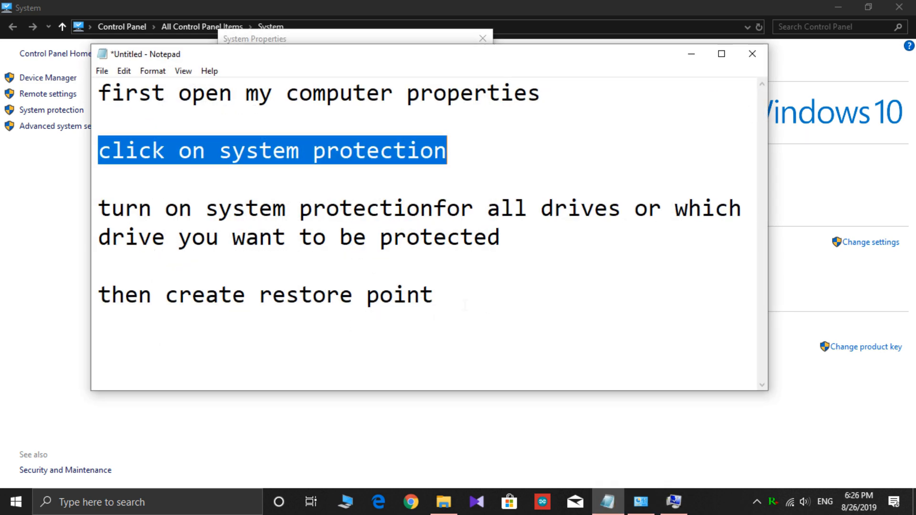
pyautogui.moveTo(101, 208); pyautogui.dragTo(432, 206)
pyautogui.click(432, 206)
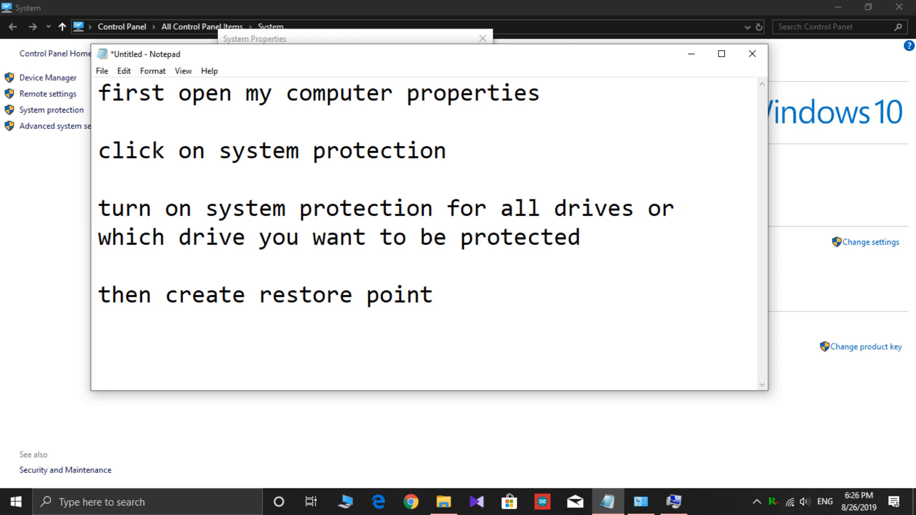
pyautogui.moveTo(96, 209); pyautogui.dragTo(614, 241)
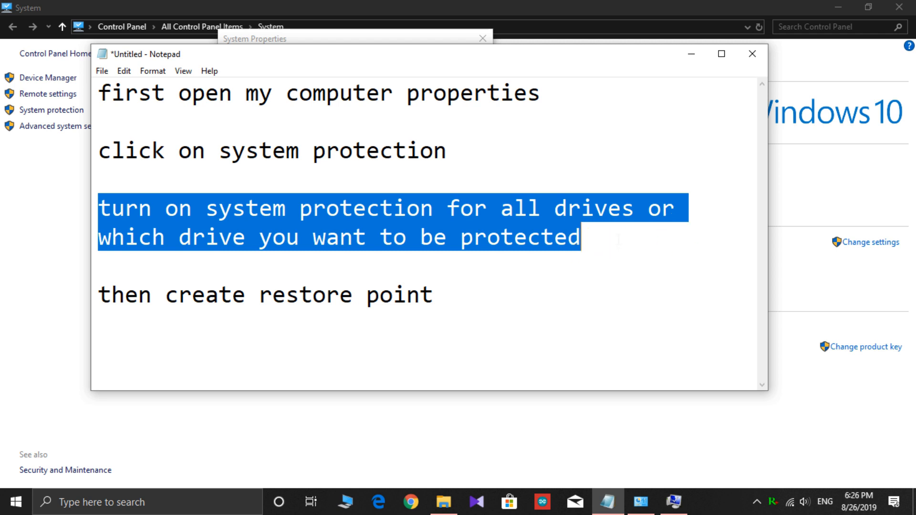
pyautogui.click(632, 168)
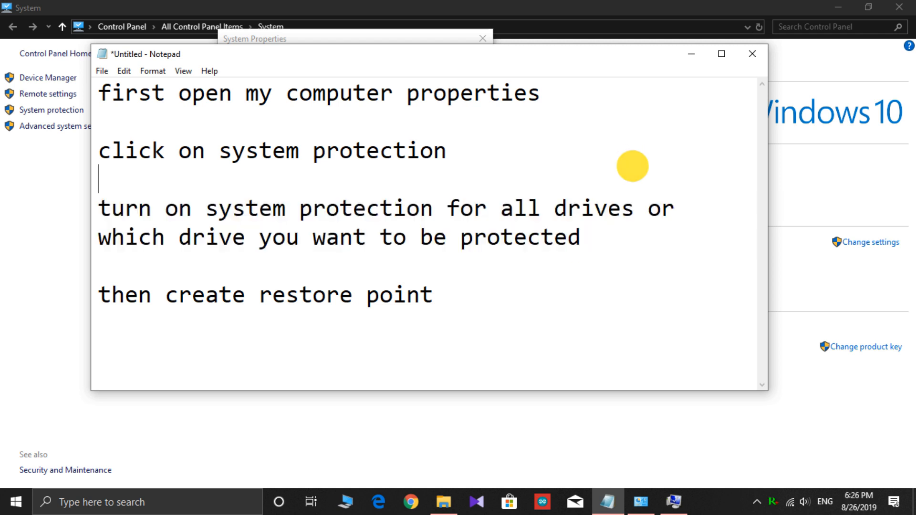
pyautogui.click(691, 54)
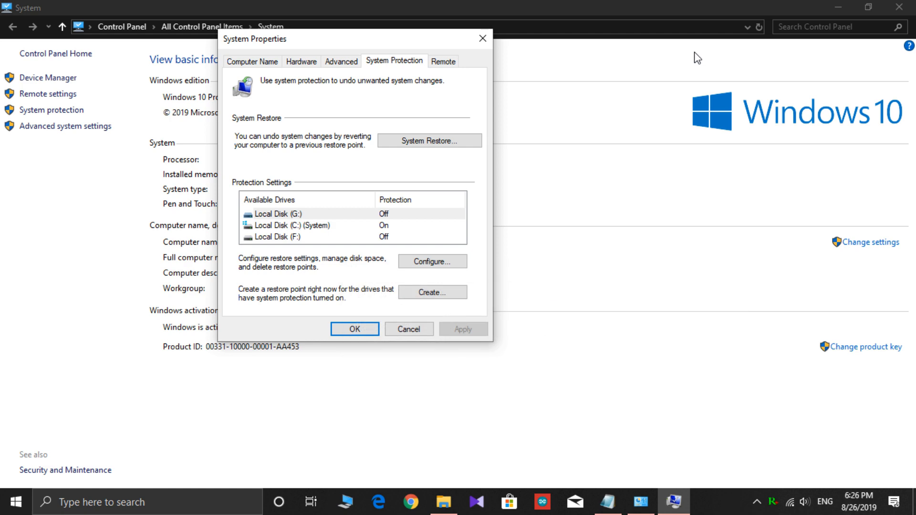
# Step: Turn on system protection for Local Disk (G:) and confirm the setting
pyautogui.click(384, 214)
pyautogui.click(432, 264)
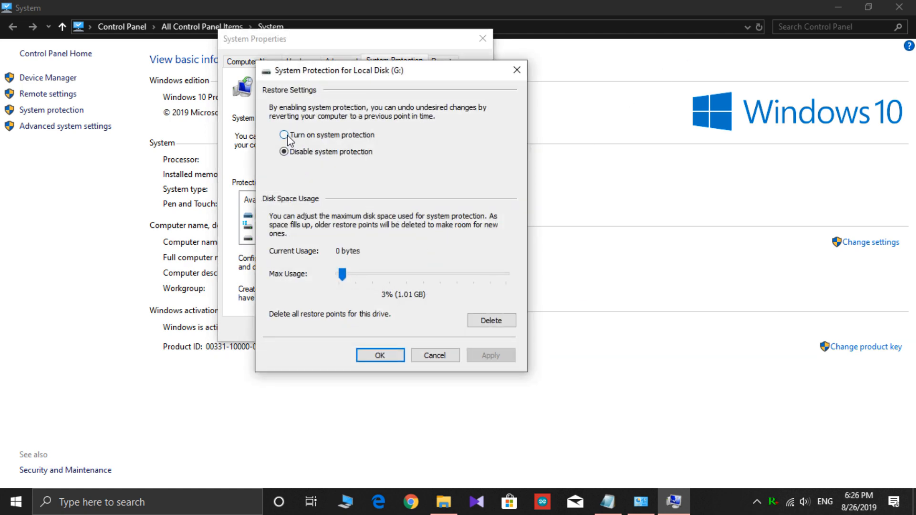
pyautogui.click(285, 135)
pyautogui.click(384, 354)
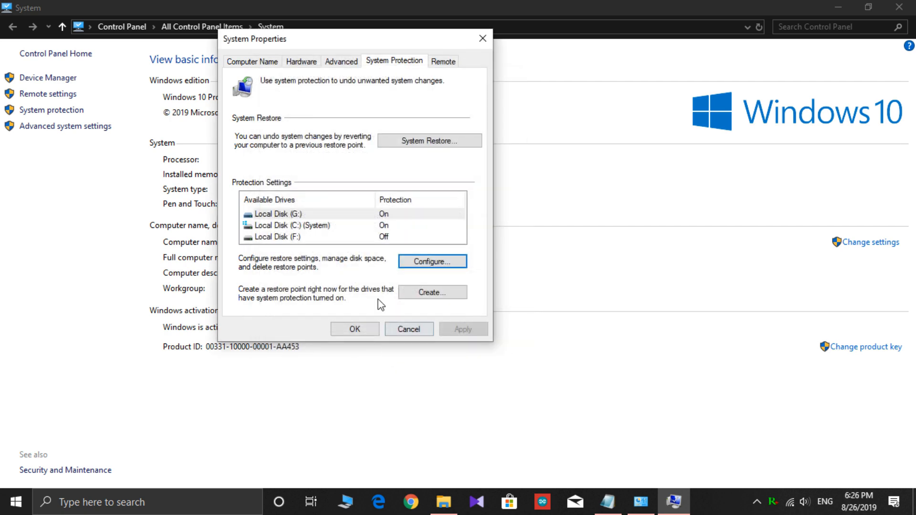
# Step: Turn on system protection for Local Disk (F:) and confirm the setting
pyautogui.click(320, 237)
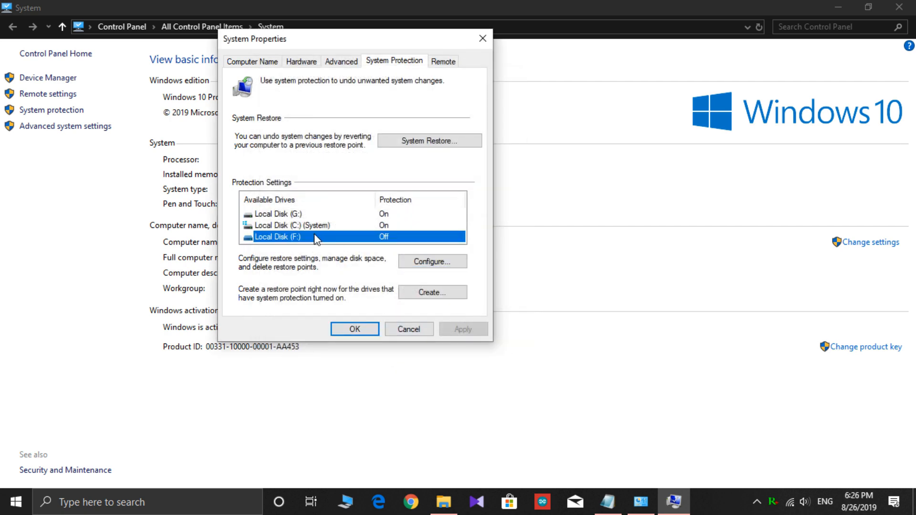
pyautogui.click(433, 266)
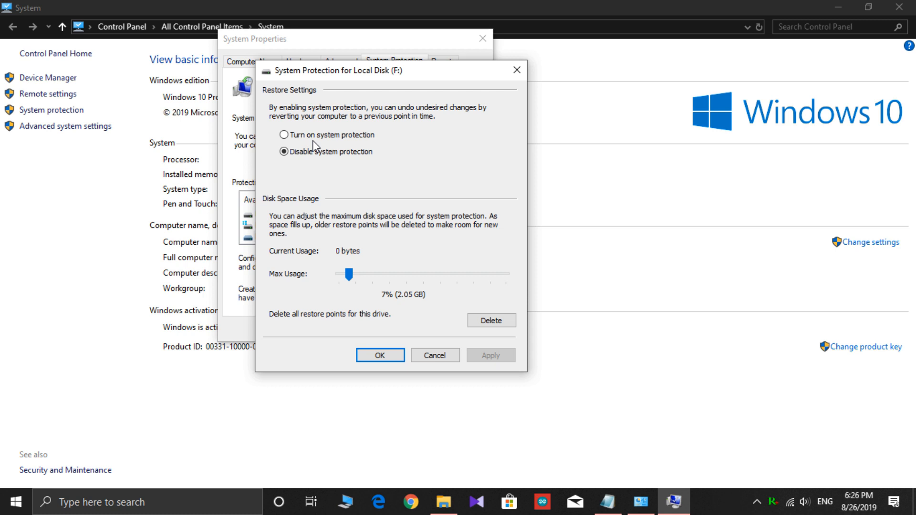
pyautogui.click(296, 137)
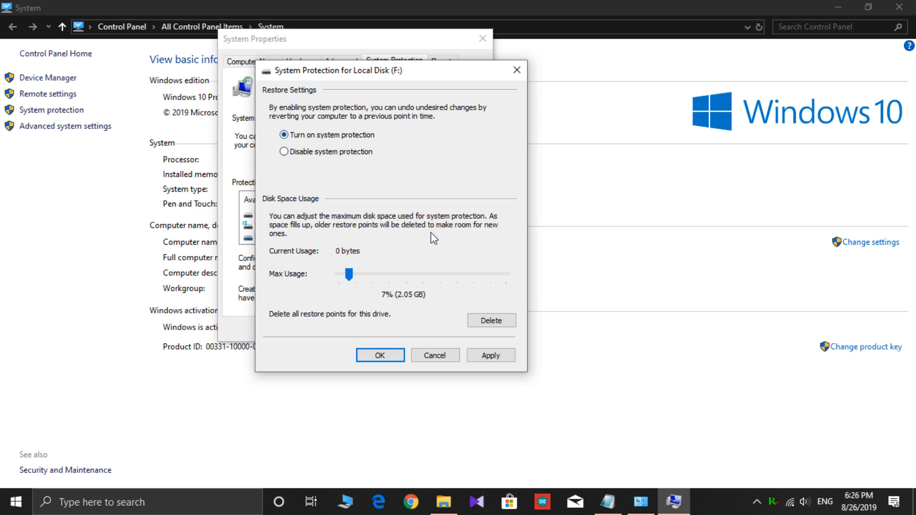
pyautogui.click(382, 355)
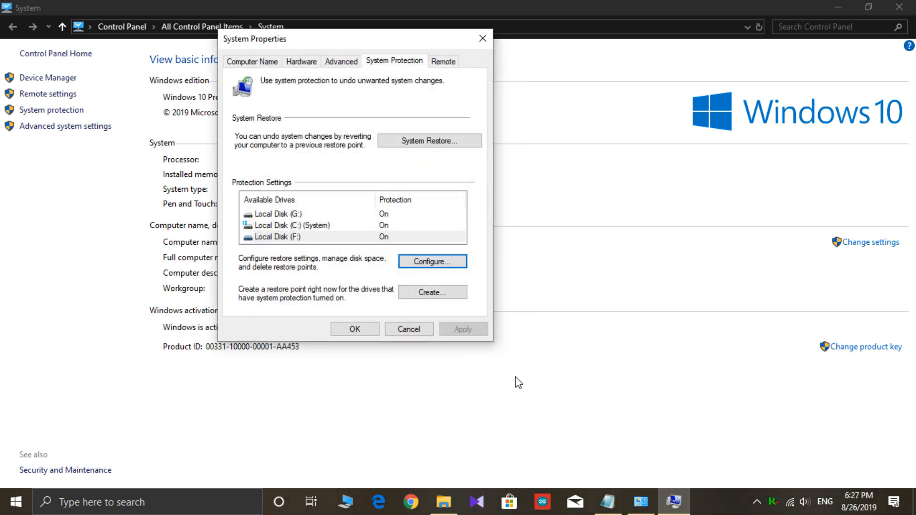
# Step: Highlight "then create restore point" in the note, then start creating a restore point from the system protection settings
pyautogui.click(609, 502)
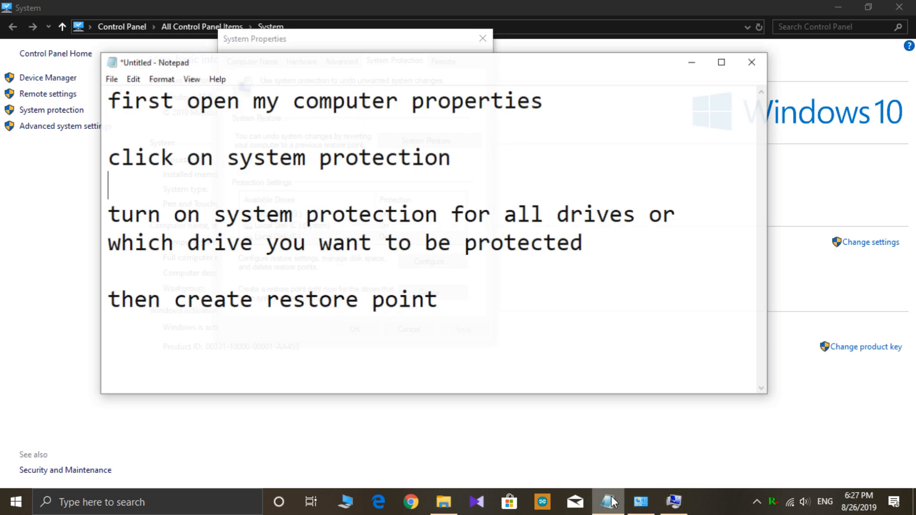
pyautogui.moveTo(98, 296); pyautogui.dragTo(444, 292)
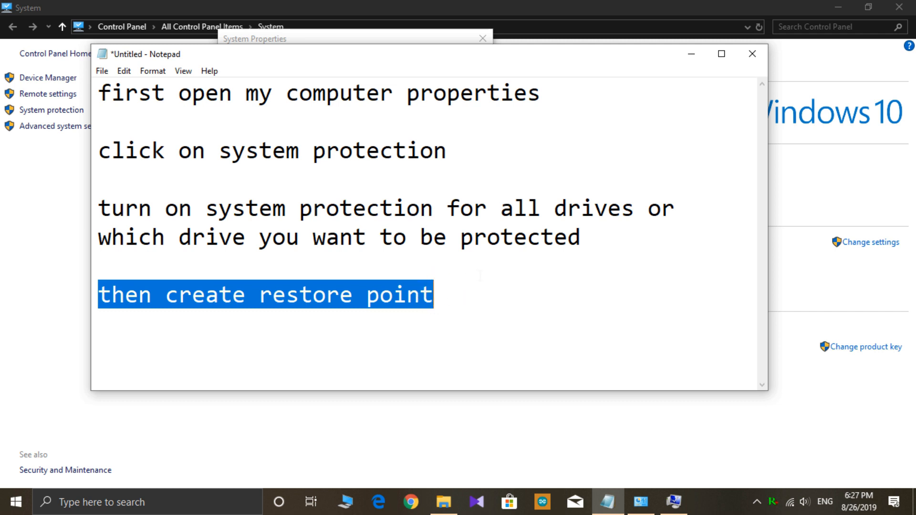
pyautogui.click(692, 56)
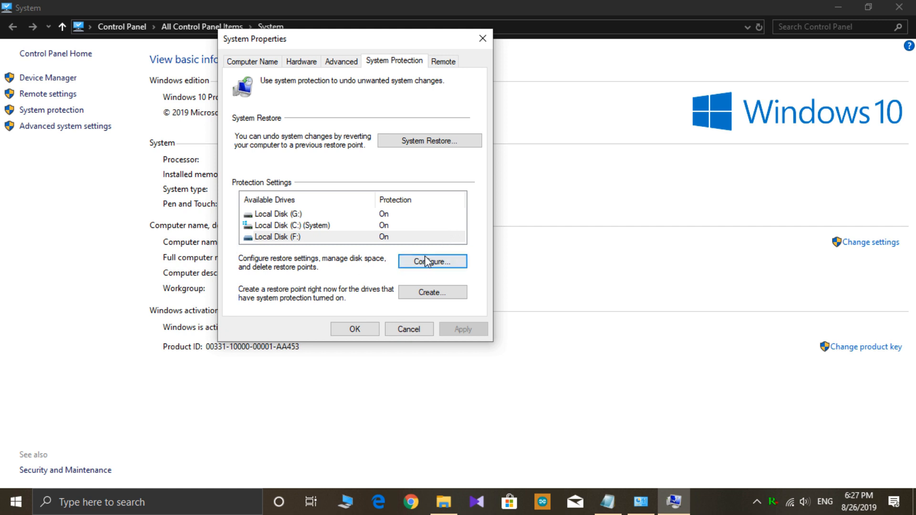
pyautogui.click(386, 217)
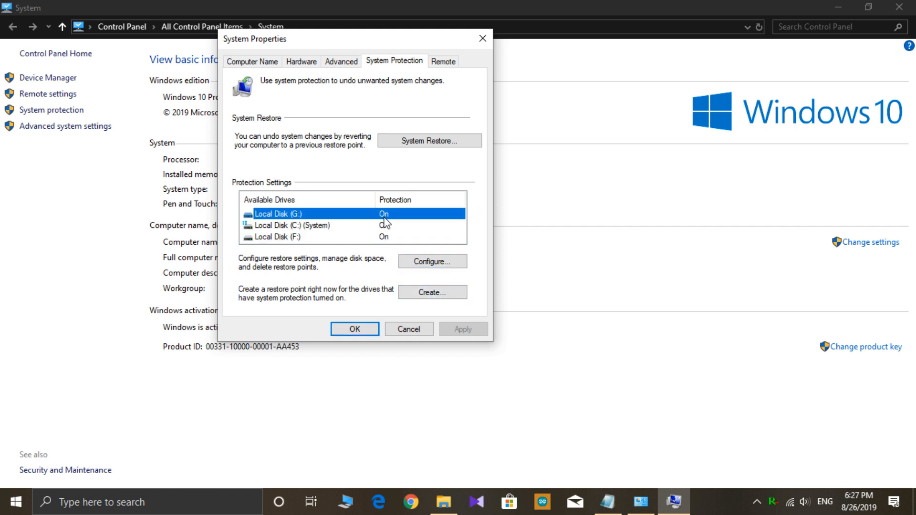
pyautogui.click(446, 293)
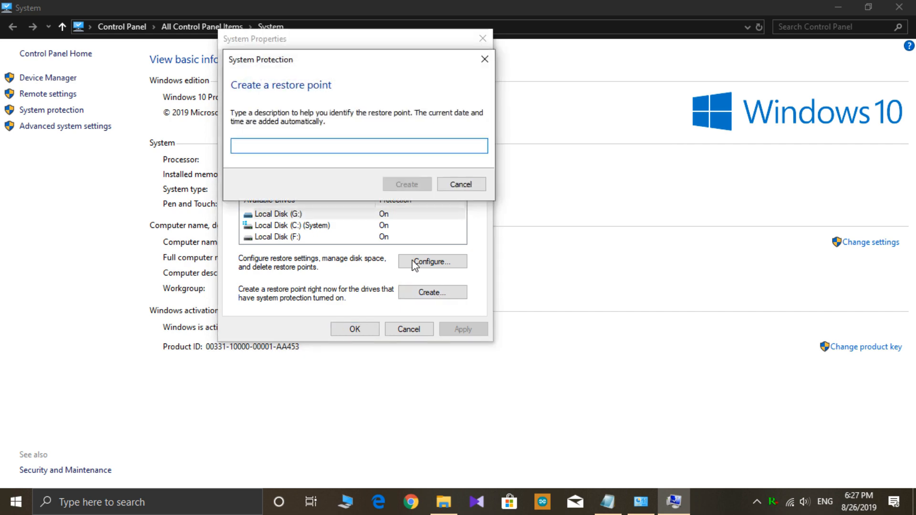
# Step: Add the line "type a new for the restore point" below the last instruction in the Notepad note and minimize the note
pyautogui.click(607, 501)
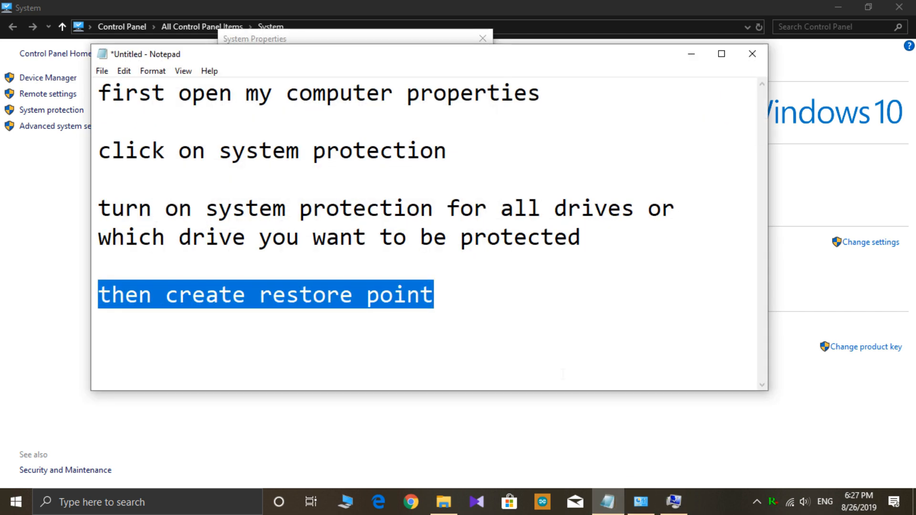
pyautogui.click(504, 315)
pyautogui.write('typ')
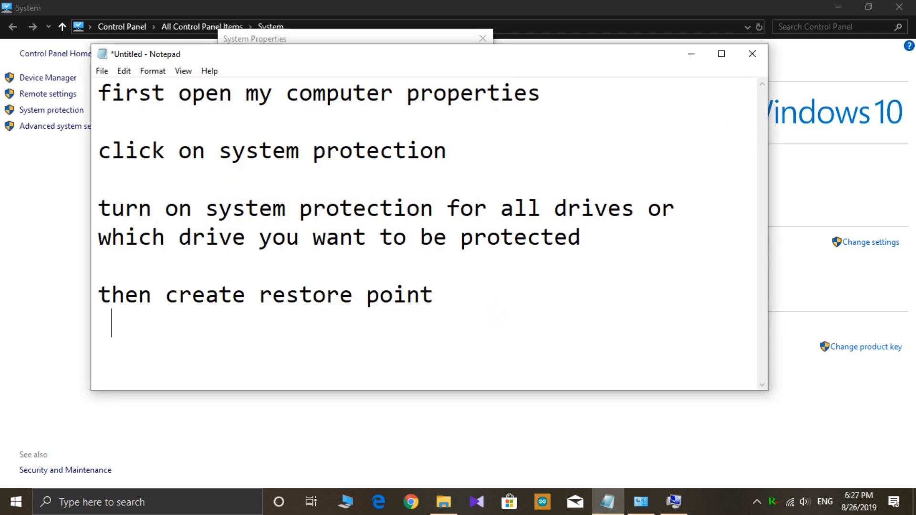
pyautogui.write('e ')
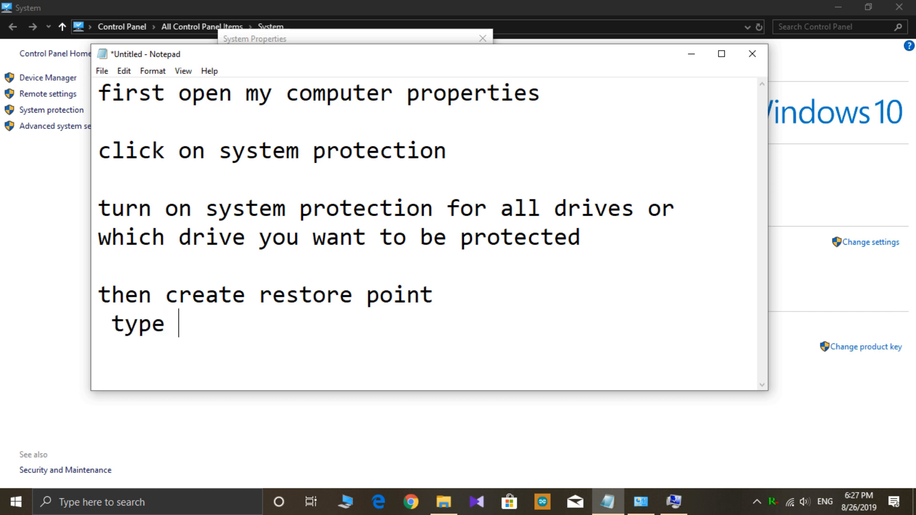
pyautogui.write('a new for ')
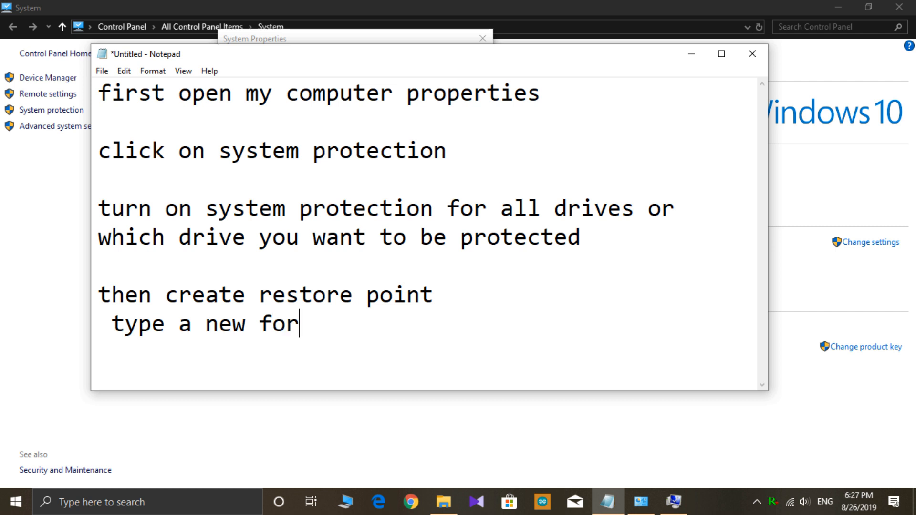
pyautogui.write('the re')
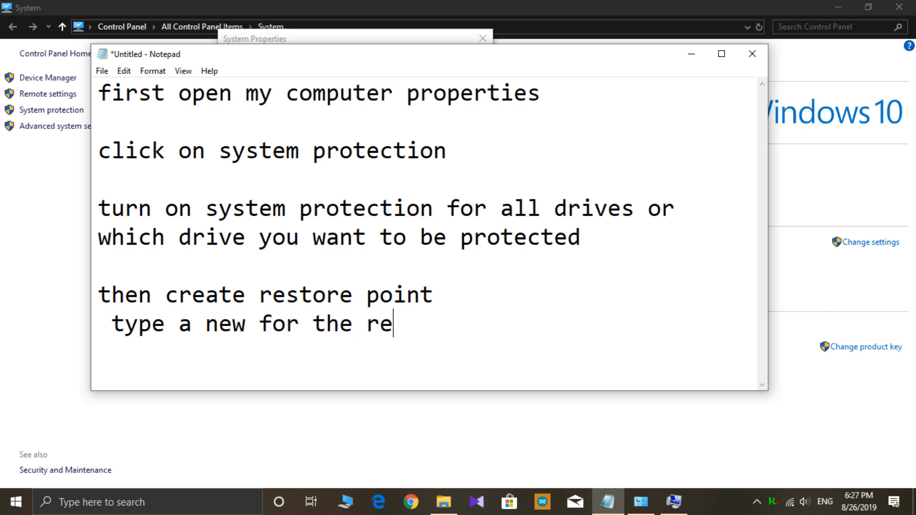
pyautogui.write('stot')
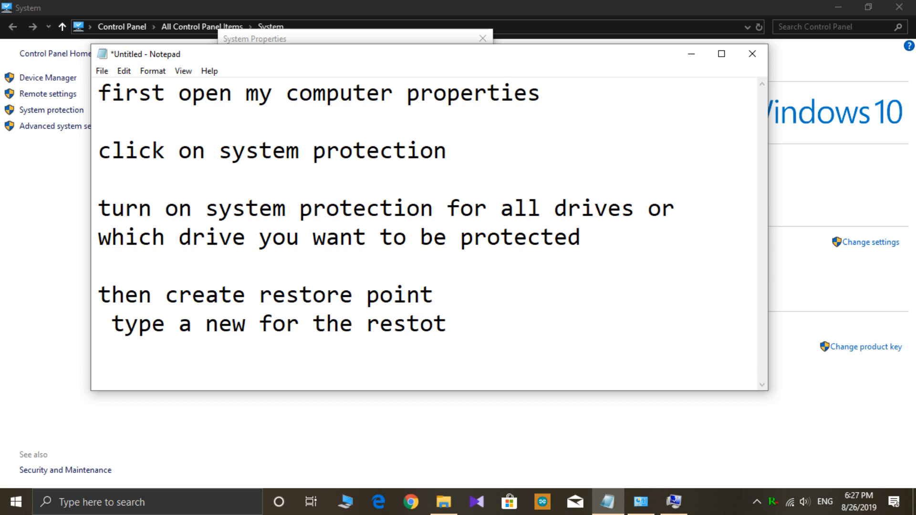
pyautogui.press('BackSpace')
pyautogui.write('re')
pyautogui.write(' pont')
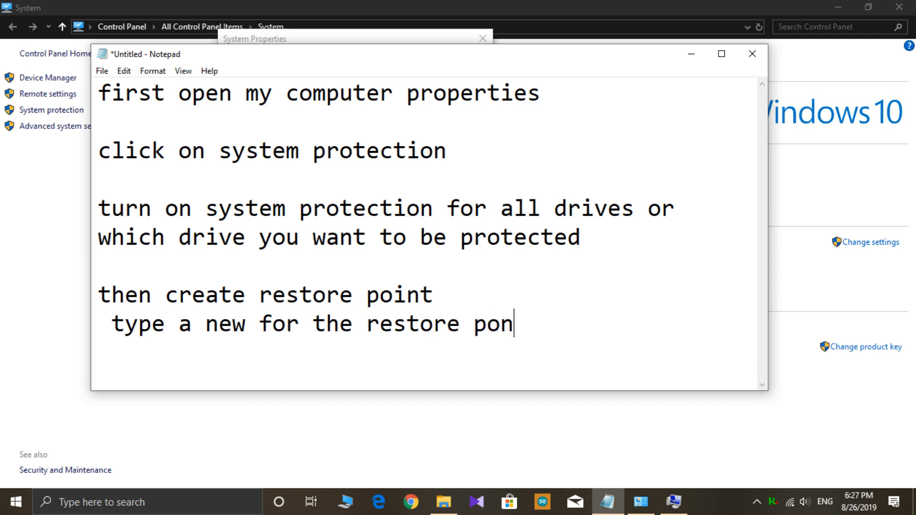
pyautogui.press('BackSpace')
pyautogui.press('BackSpace')
pyautogui.write('o')
pyautogui.press('BackSpace')
pyautogui.write('int')
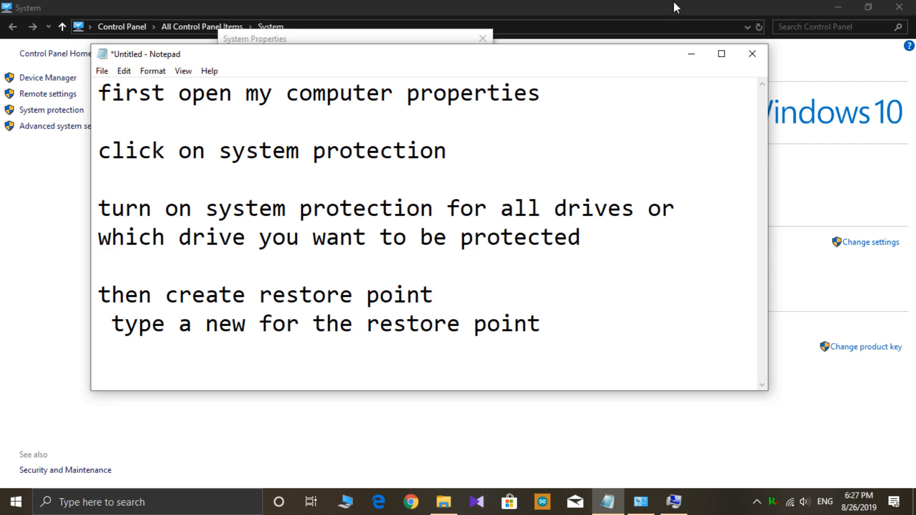
pyautogui.click(692, 53)
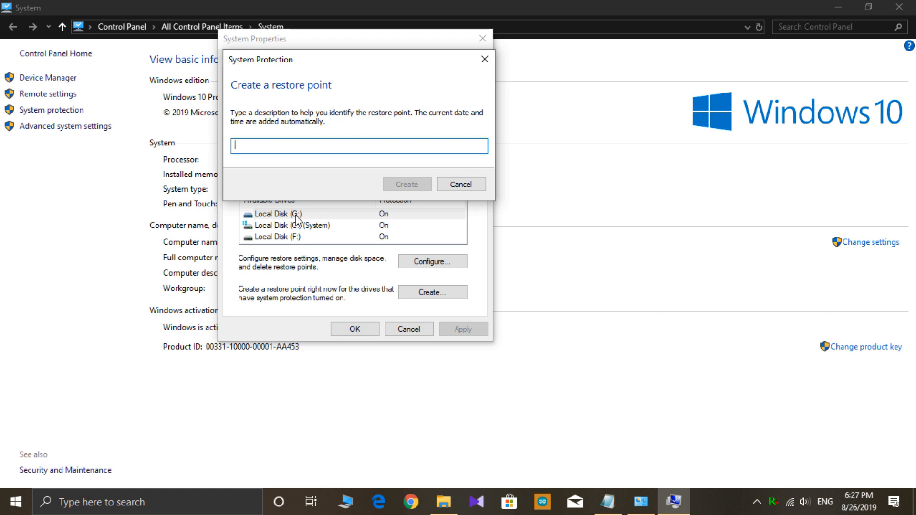
# Step: Create a restore point with the description "G" and dismiss the completion message
pyautogui.write('G')
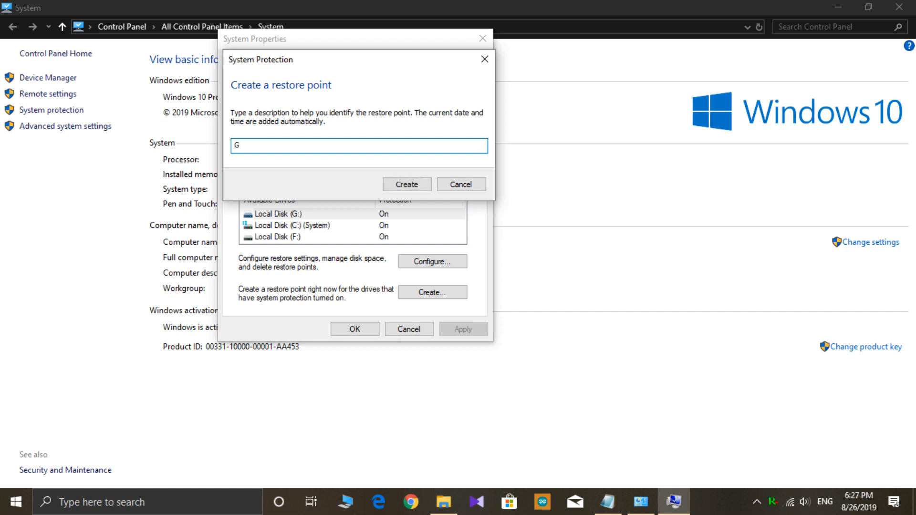
pyautogui.click(405, 186)
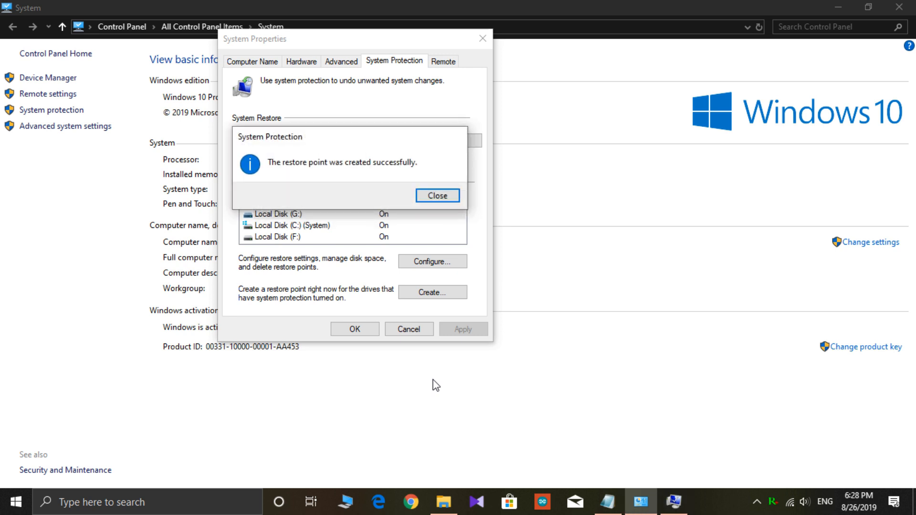
pyautogui.press('Return')
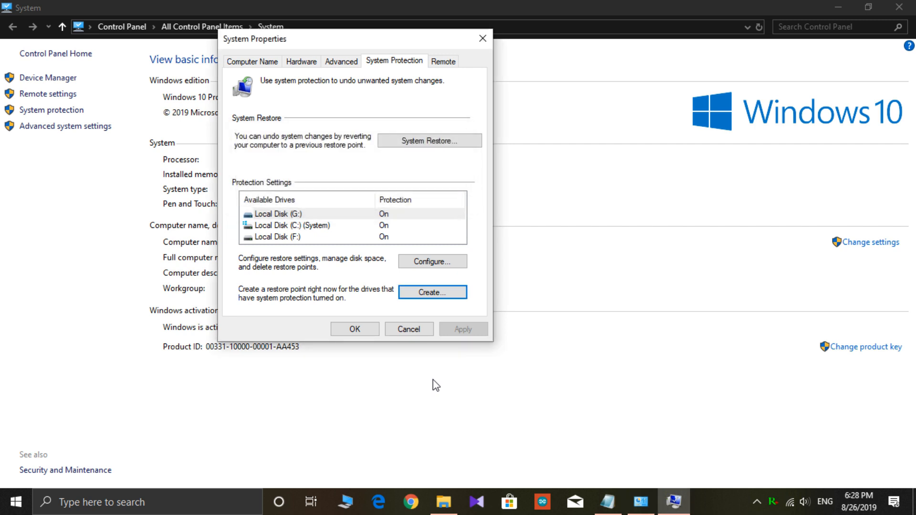
# Step: Select Local Disk (F:), create a restore point with the description "F" and dismiss the completion message
pyautogui.click(384, 239)
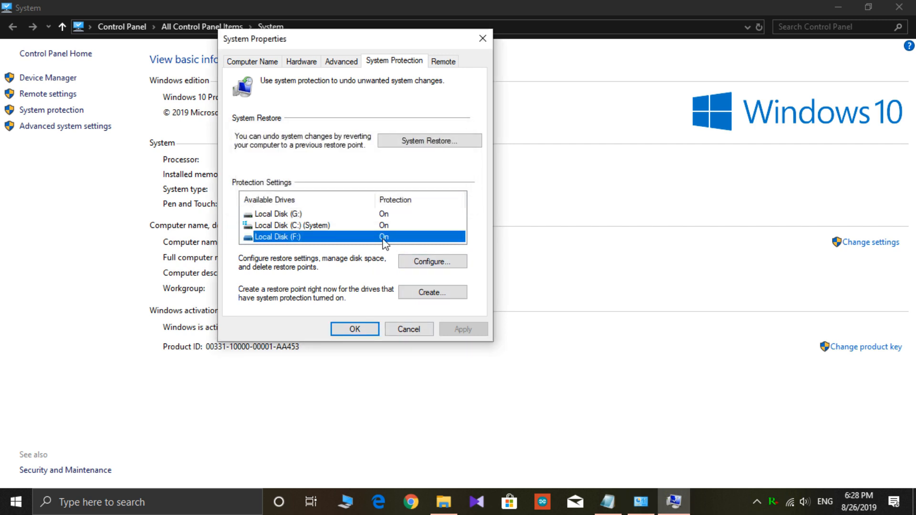
pyautogui.click(433, 292)
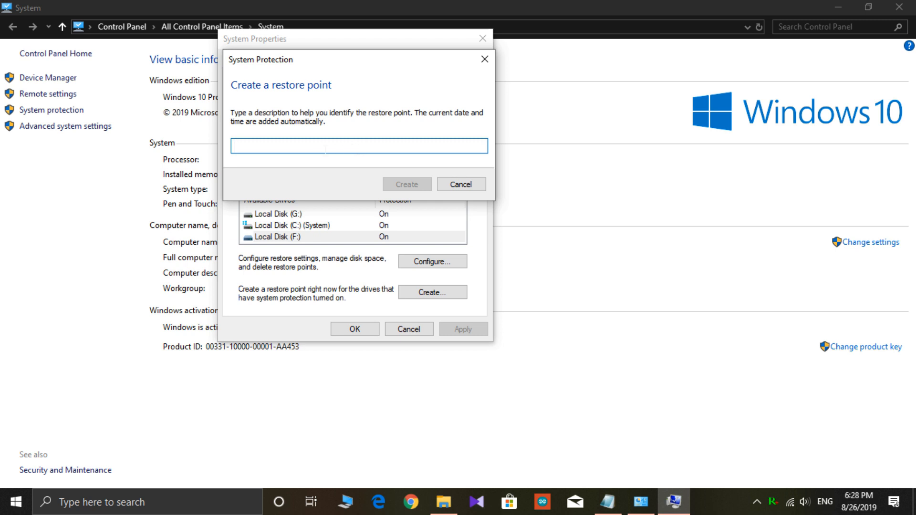
pyautogui.write('F')
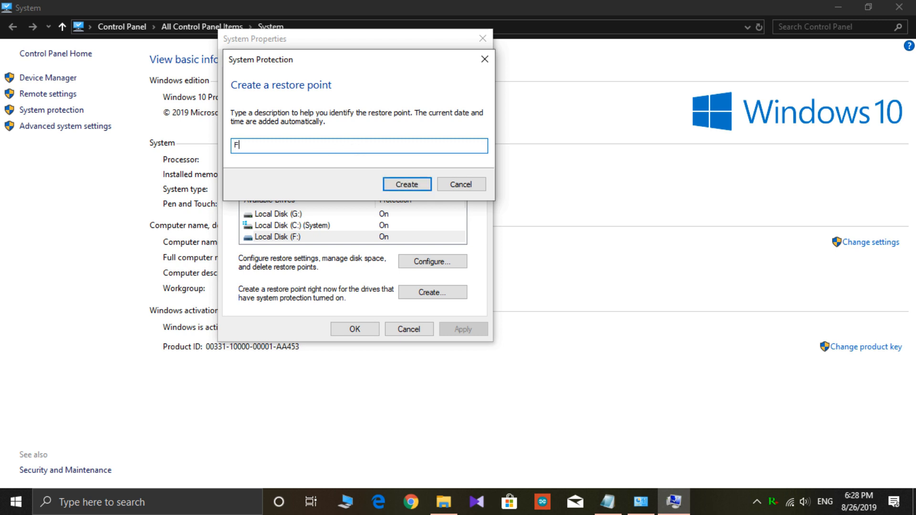
pyautogui.press('Return')
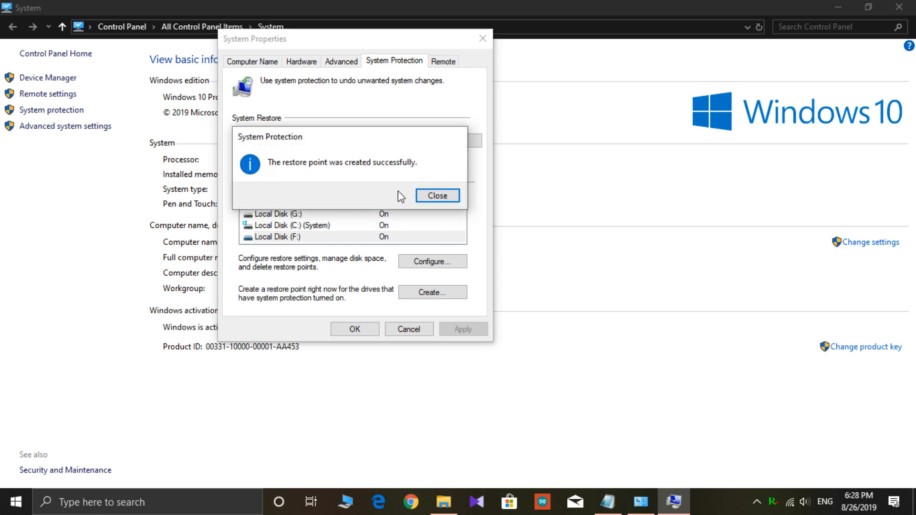
pyautogui.click(445, 199)
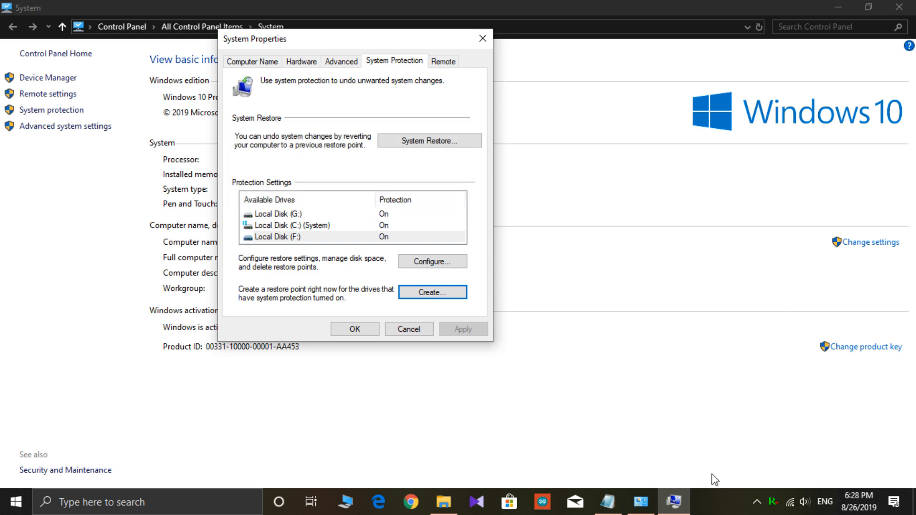
# Step: Add "NOW TESTING.........." a few lines below the last instruction in the Notepad note and minimize the note
pyautogui.moveTo(616, 508)
pyautogui.click(615, 480)
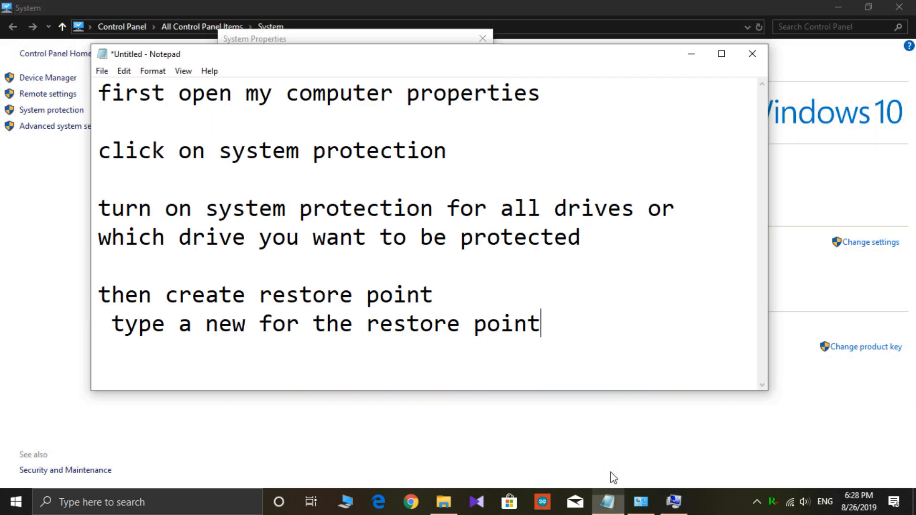
pyautogui.press('Return')
pyautogui.press('Return')
pyautogui.press('Return')
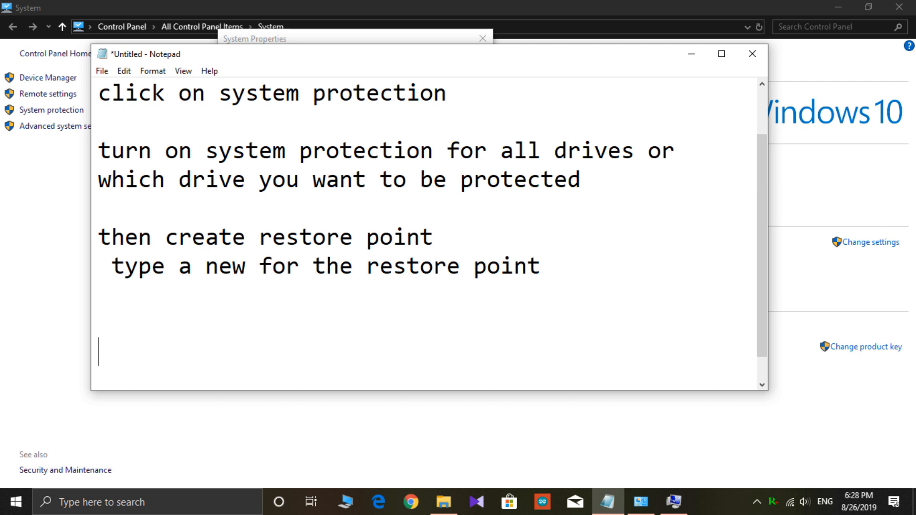
pyautogui.write('NOW T')
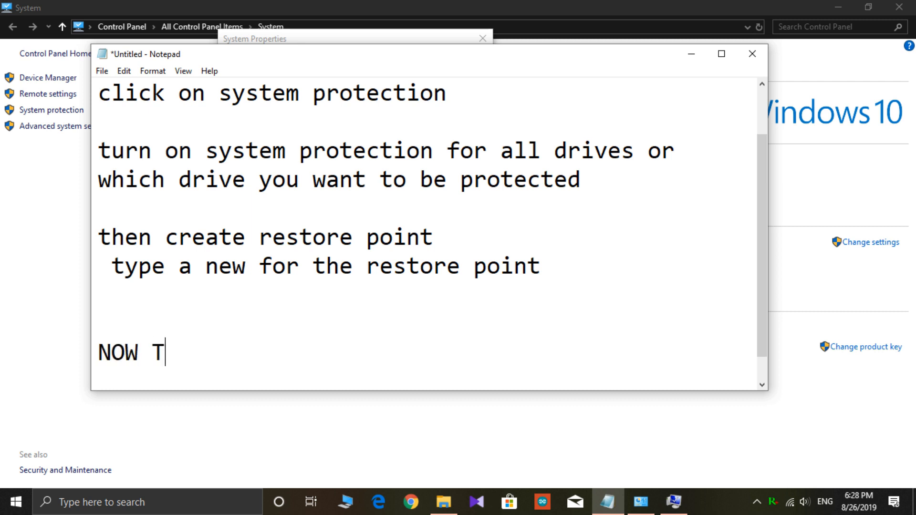
pyautogui.write('ESTING')
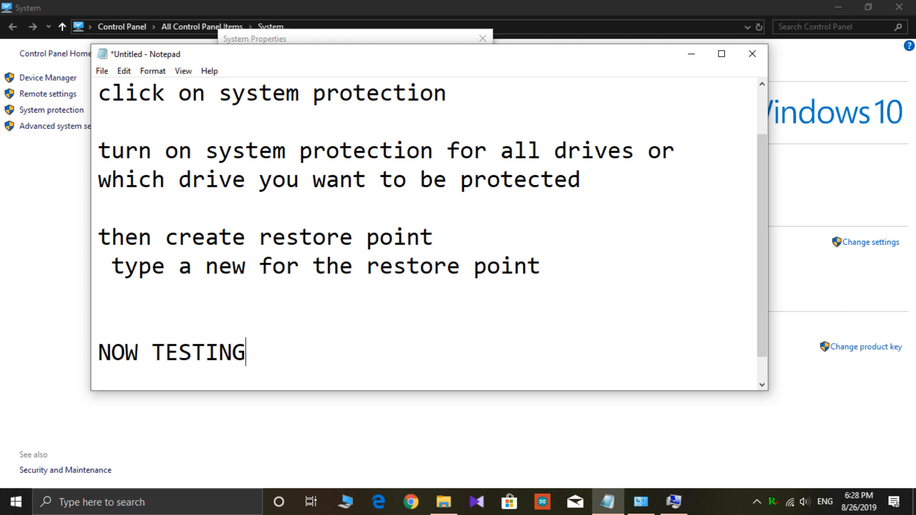
pyautogui.write('..........')
pyautogui.click(690, 54)
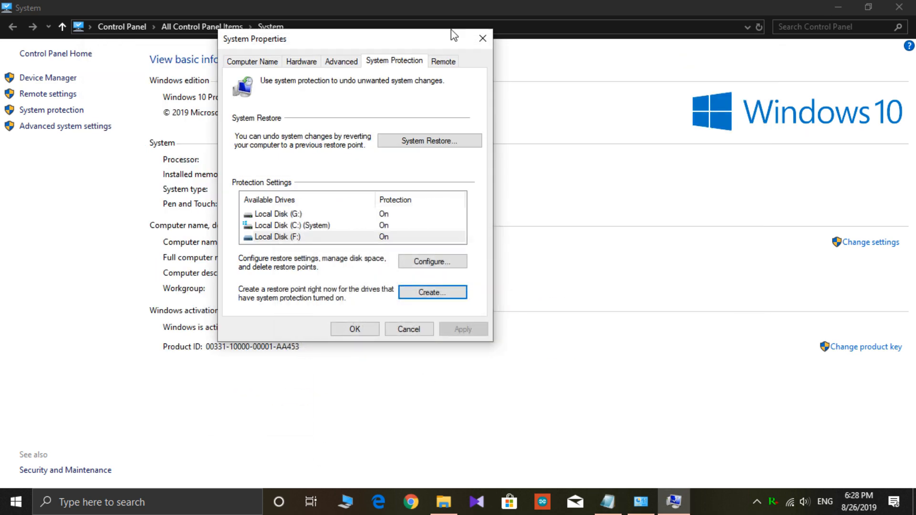
# Step: Close the system settings windows and open the aaaaa folder on Local Disk (G:) in File Explorer
pyautogui.click(369, 332)
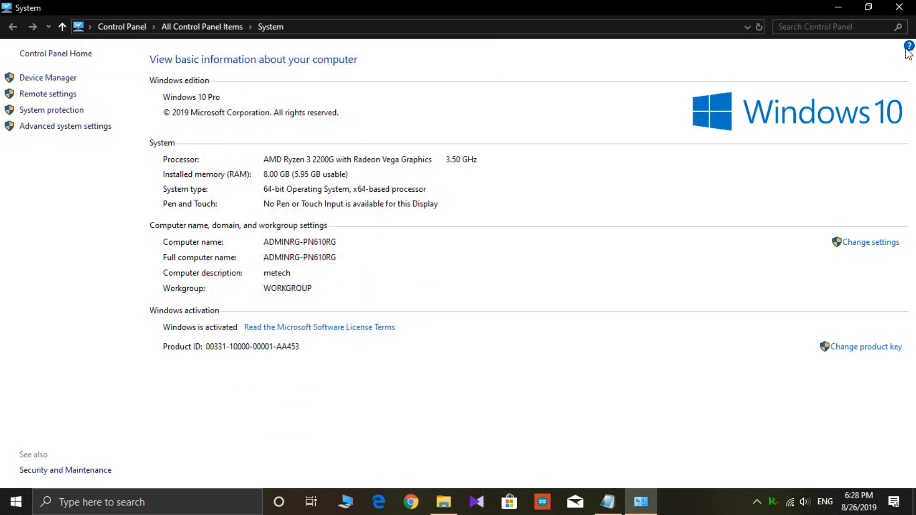
pyautogui.click(901, 8)
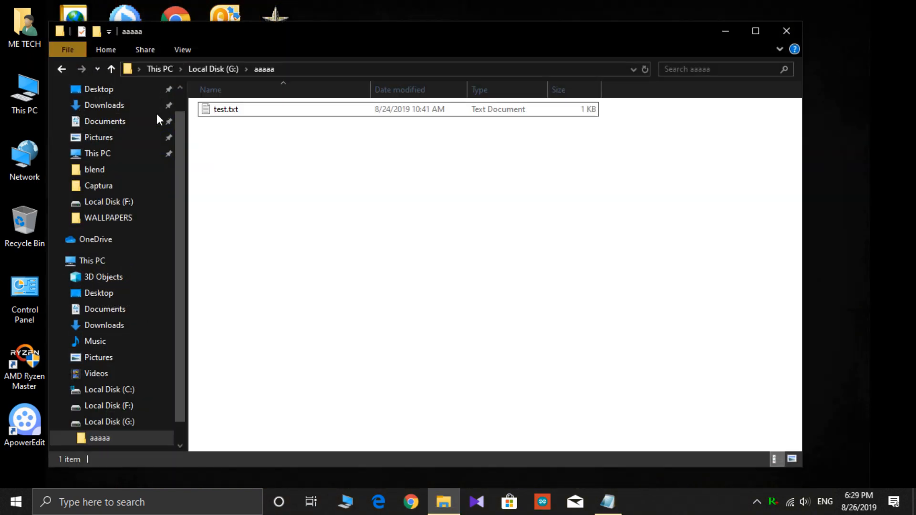
pyautogui.click(124, 437)
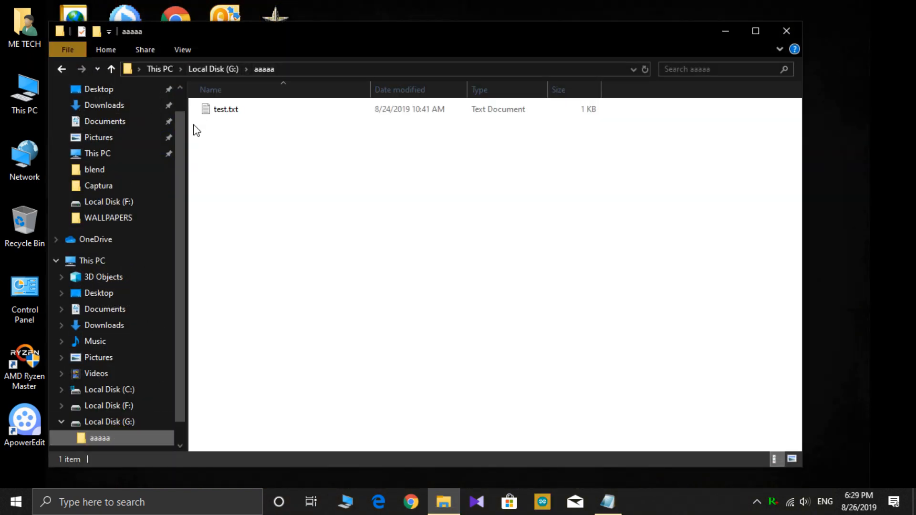
pyautogui.click(61, 68)
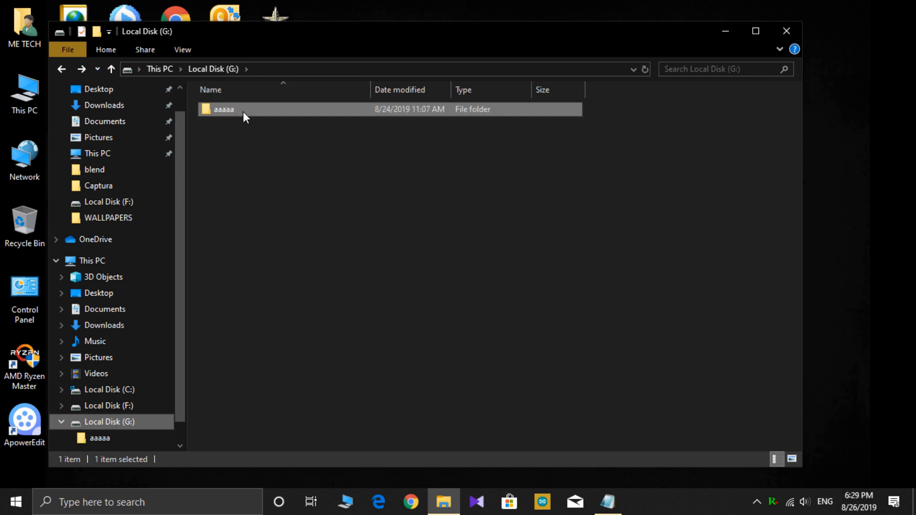
pyautogui.click(228, 107)
pyautogui.doubleClick(229, 108)
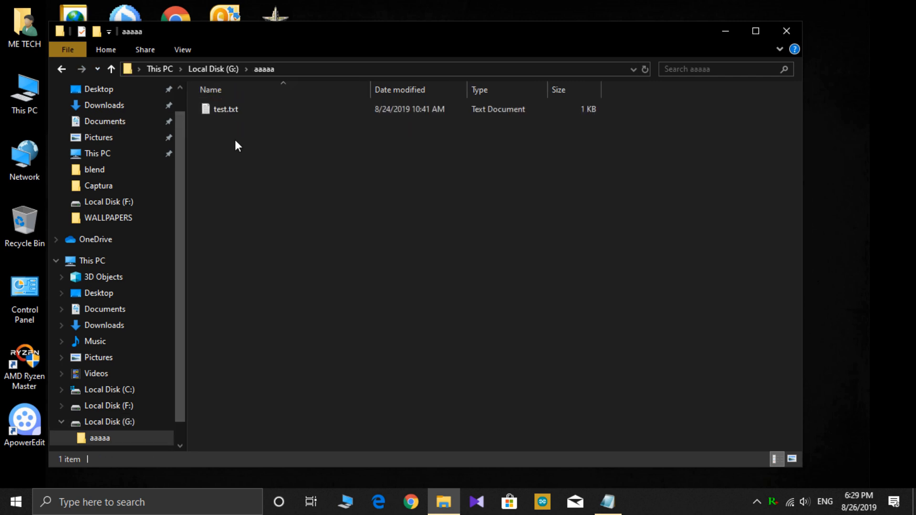
# Step: Open test.txt, highlight its text to check the contents, and close the file
pyautogui.doubleClick(229, 115)
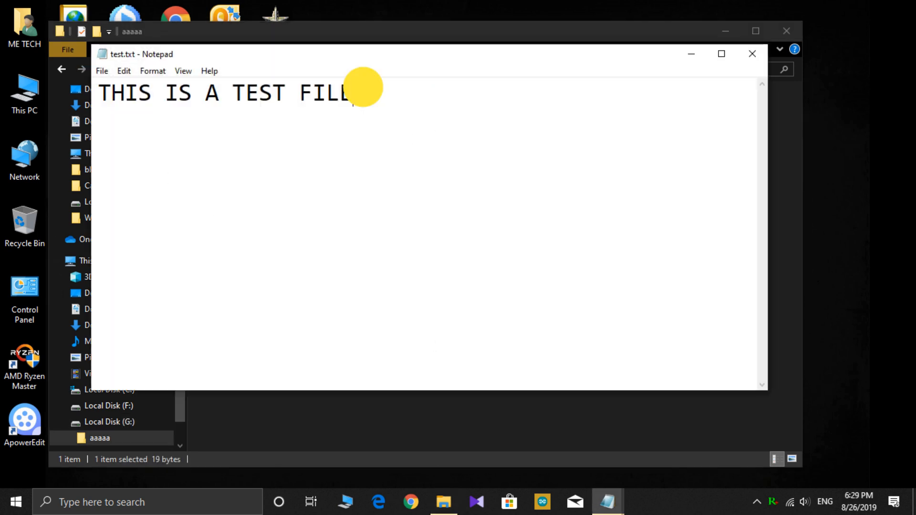
pyautogui.moveTo(365, 91); pyautogui.dragTo(12, 83)
pyautogui.click(766, 51)
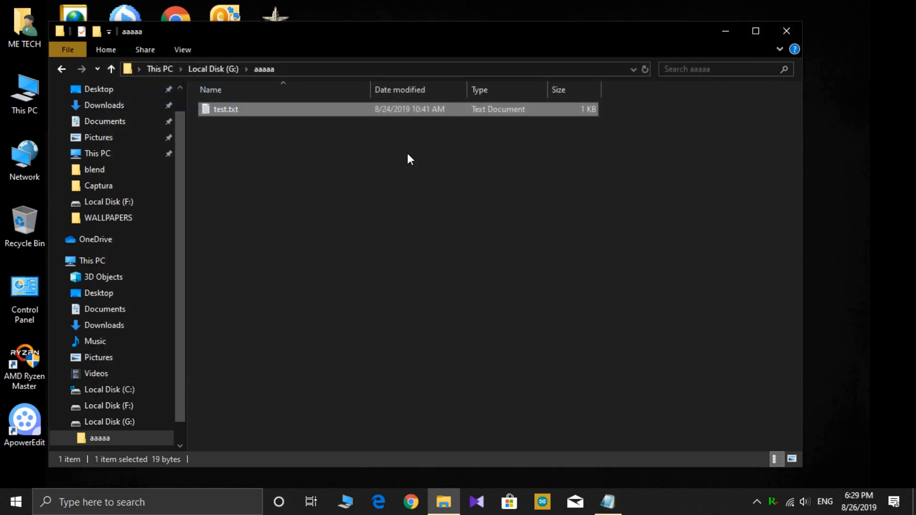
# Step: Permanently delete test.txt from the aaaaa folder and refresh the folder
pyautogui.hotkey('shift', 'Delete')
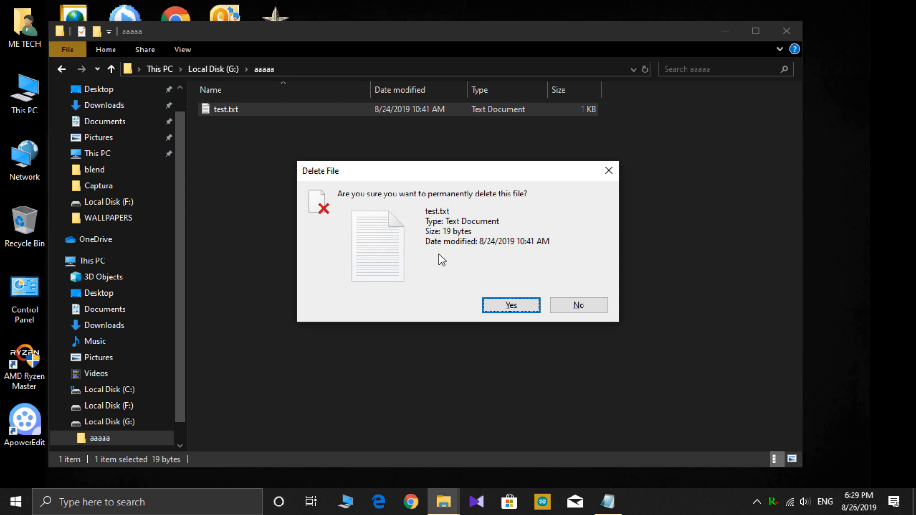
pyautogui.click(511, 306)
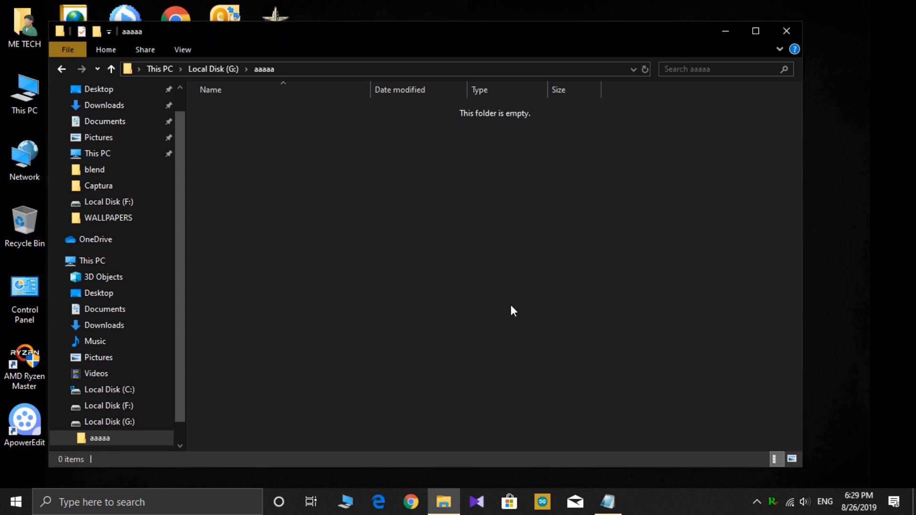
pyautogui.rightClick(404, 249)
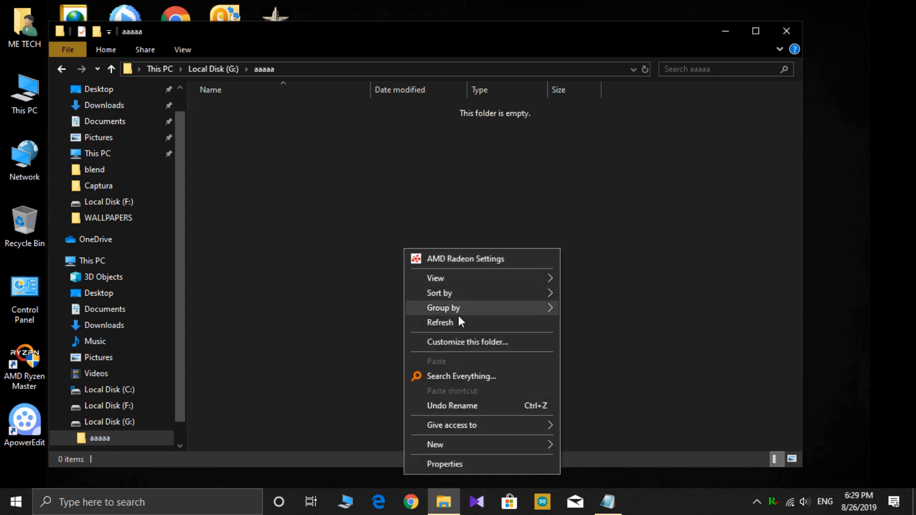
pyautogui.click(446, 321)
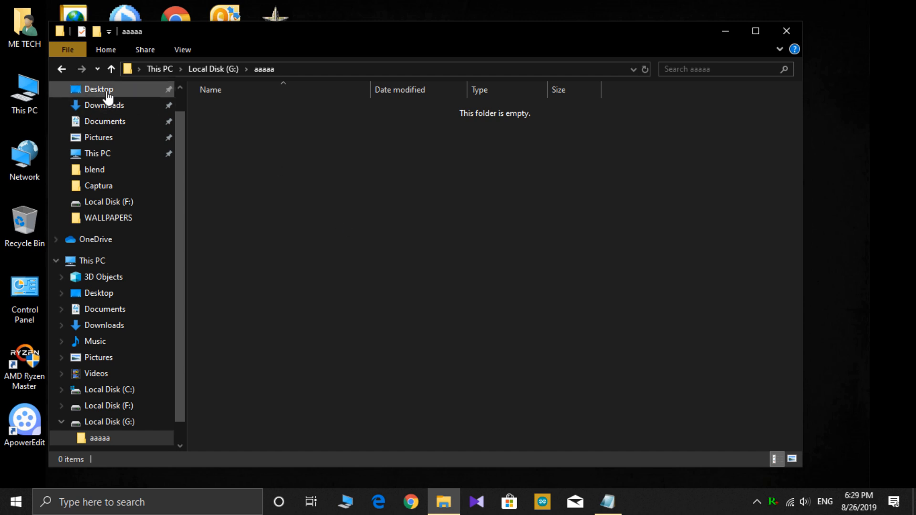
# Step: Return to Local Disk (G:) and open the first previous version listed in the aaaaa folder's properties
pyautogui.click(63, 71)
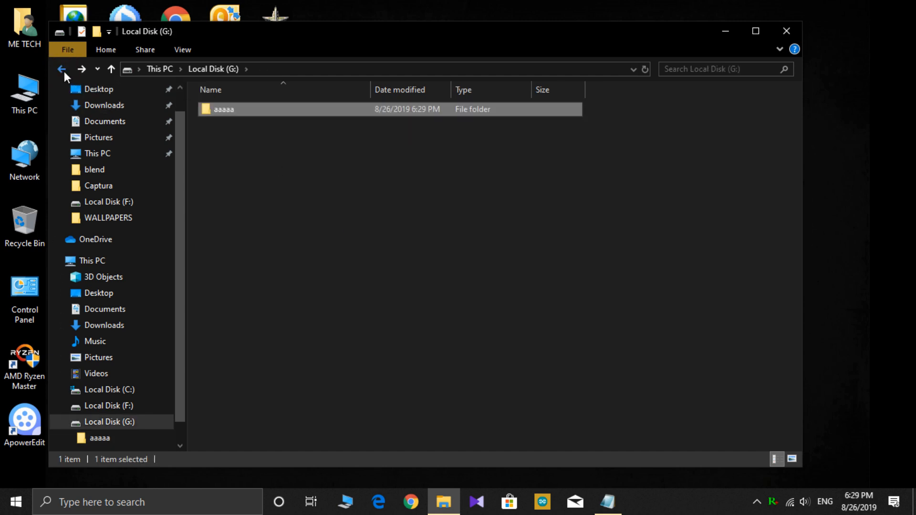
pyautogui.rightClick(222, 110)
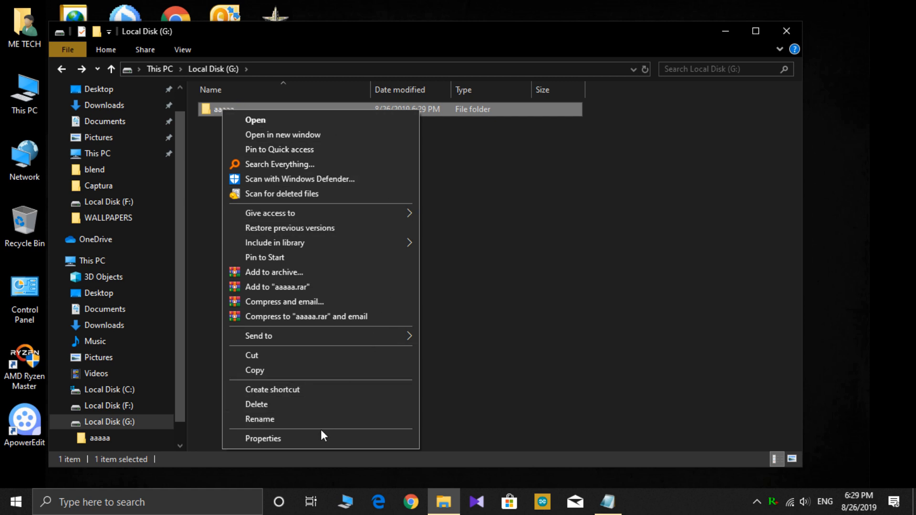
pyautogui.click(304, 440)
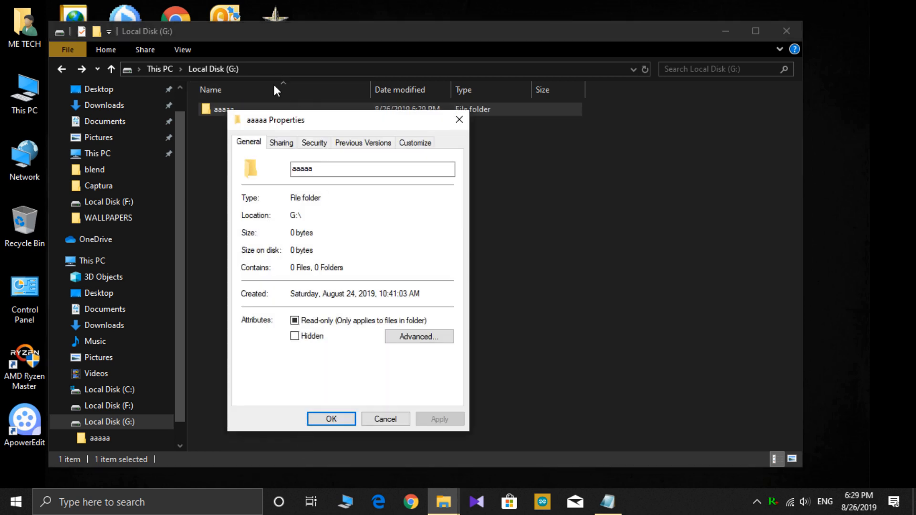
pyautogui.click(359, 145)
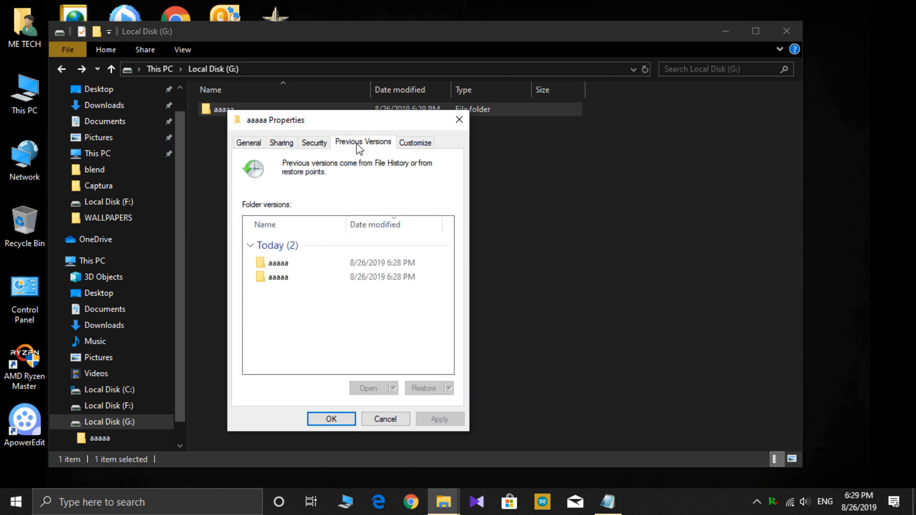
pyautogui.doubleClick(286, 264)
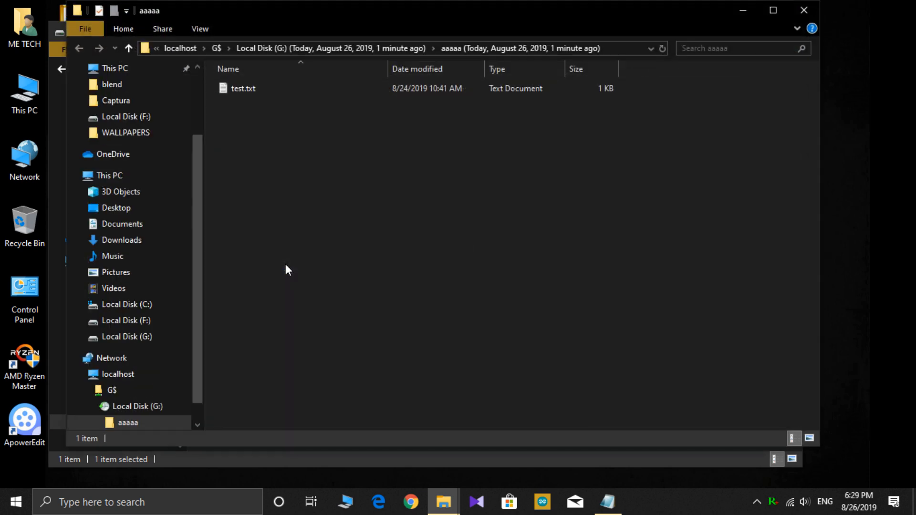
# Step: Copy test.txt from the previous version into the aaaaa folder on Local Disk (G:), open that folder, and close the previous-version window
pyautogui.moveTo(616, 146); pyautogui.dragTo(600, 243)
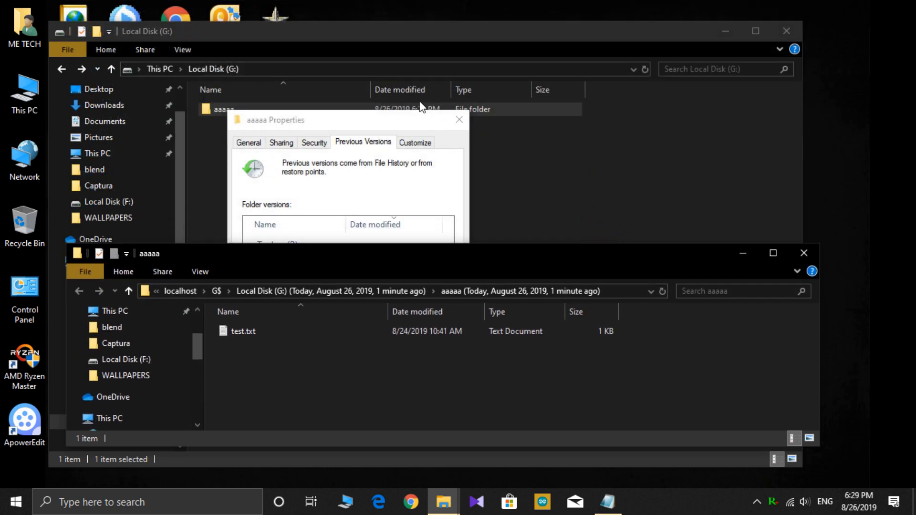
pyautogui.click(548, 163)
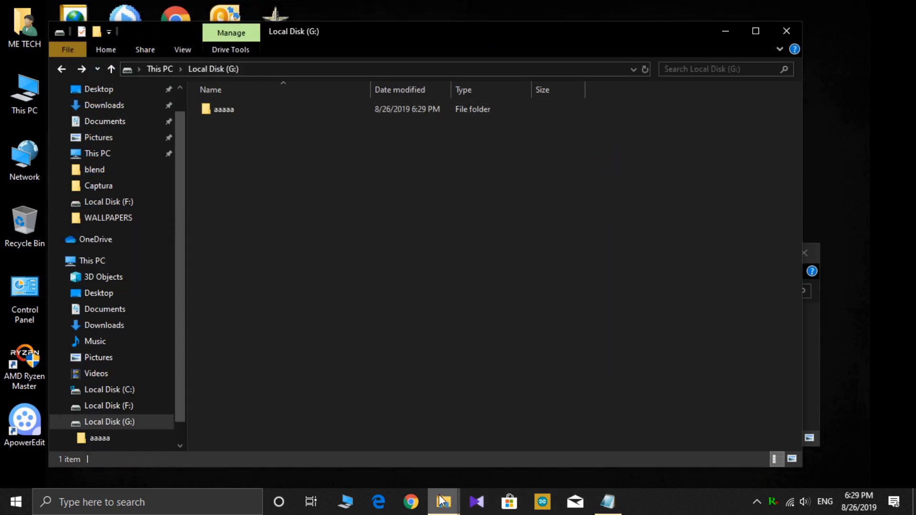
pyautogui.moveTo(446, 500)
pyautogui.click(528, 460)
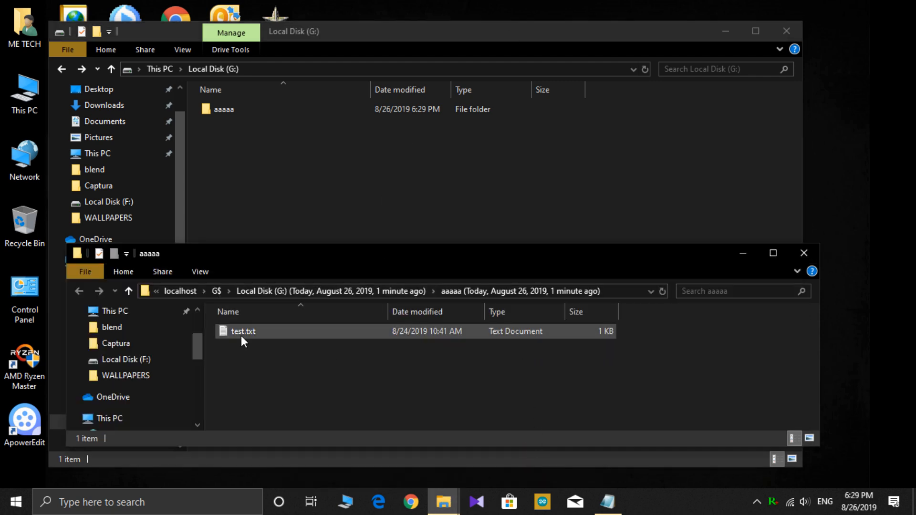
pyautogui.moveTo(242, 335); pyautogui.dragTo(229, 107)
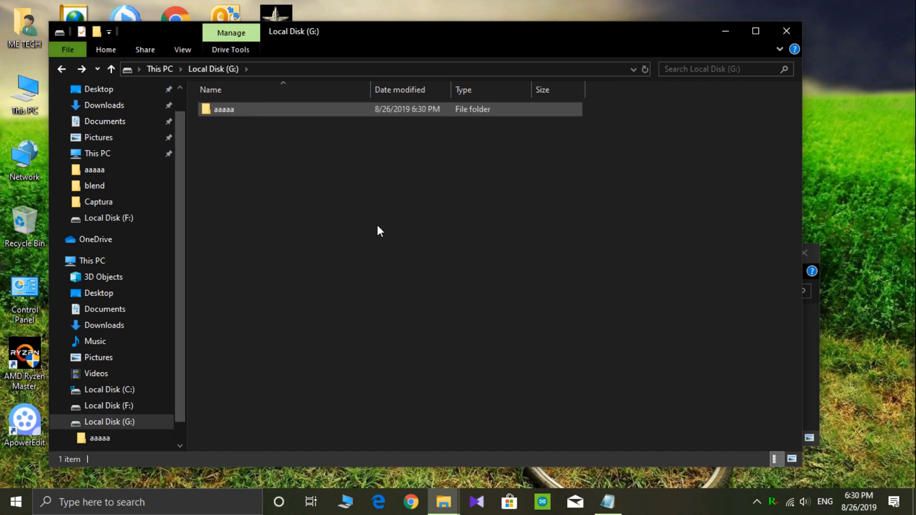
pyautogui.press('Return')
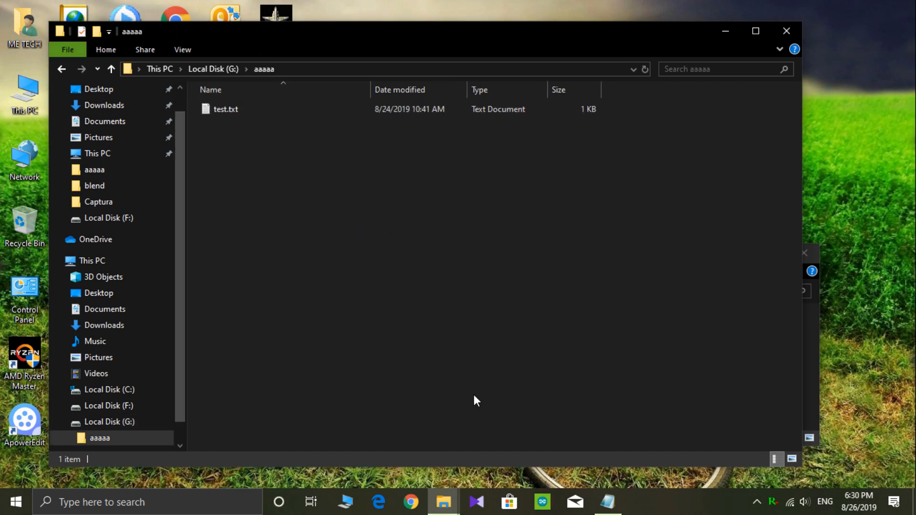
pyautogui.click(444, 502)
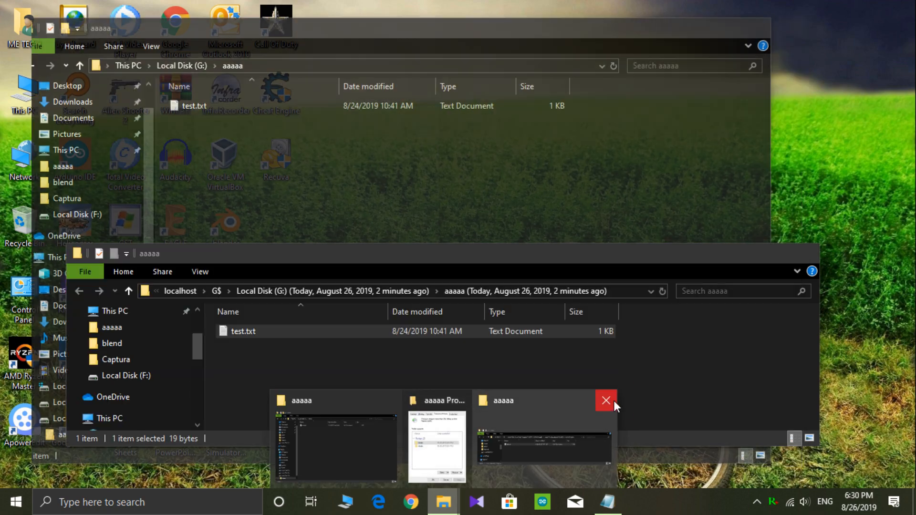
pyautogui.click(606, 400)
# Step: Open the recovered test.txt to check its text, close it, and permanently delete the file from the aaaaa folder
pyautogui.click(221, 170)
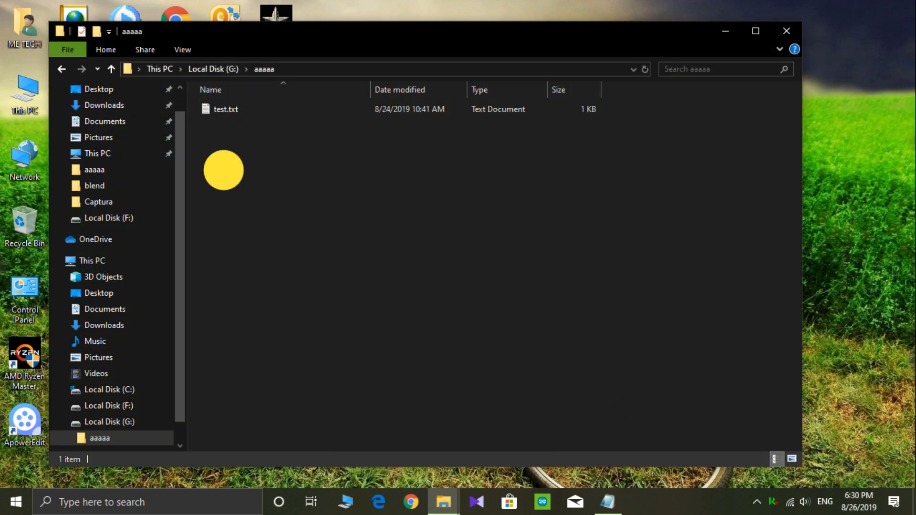
pyautogui.doubleClick(224, 110)
pyautogui.hotkey('ctrl', 'a')
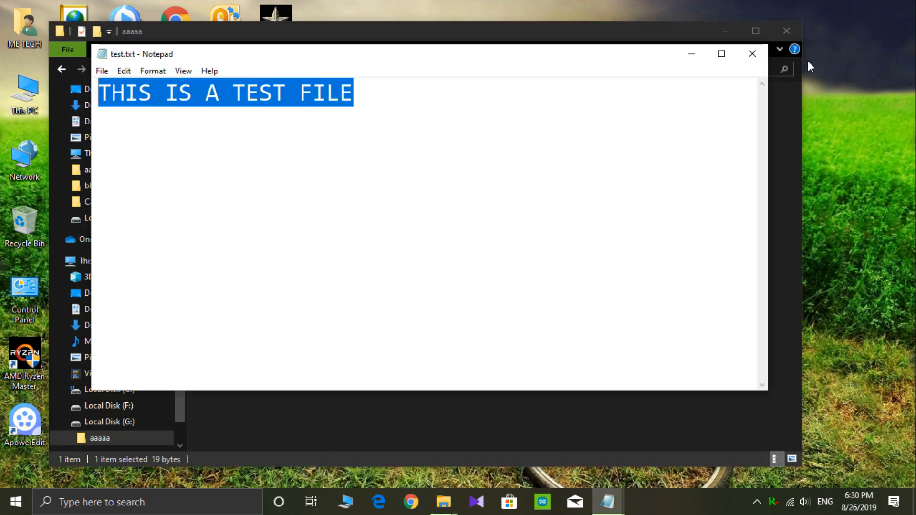
pyautogui.click(752, 53)
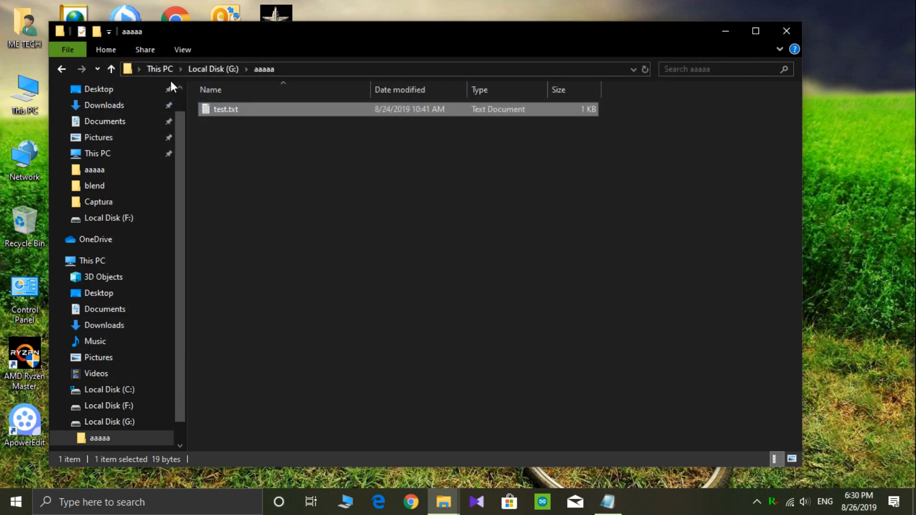
pyautogui.hotkey('shift', 'Delete')
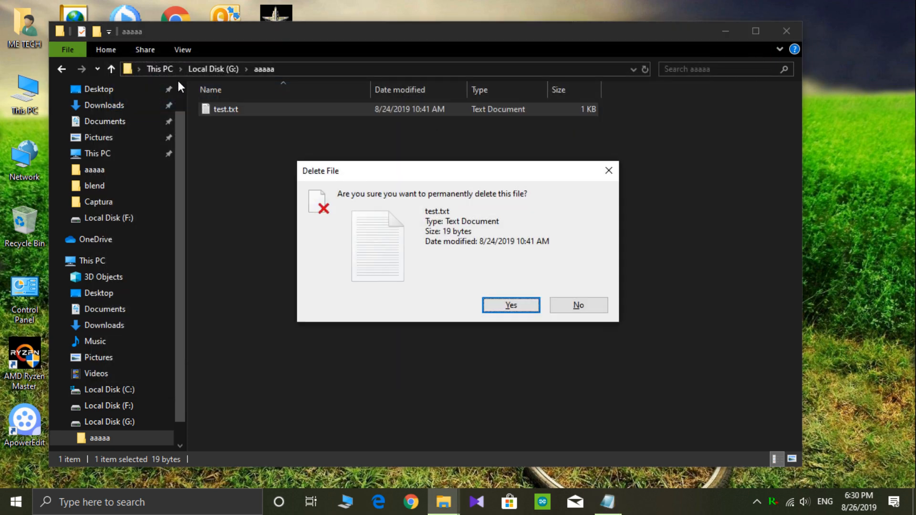
pyautogui.press('Return')
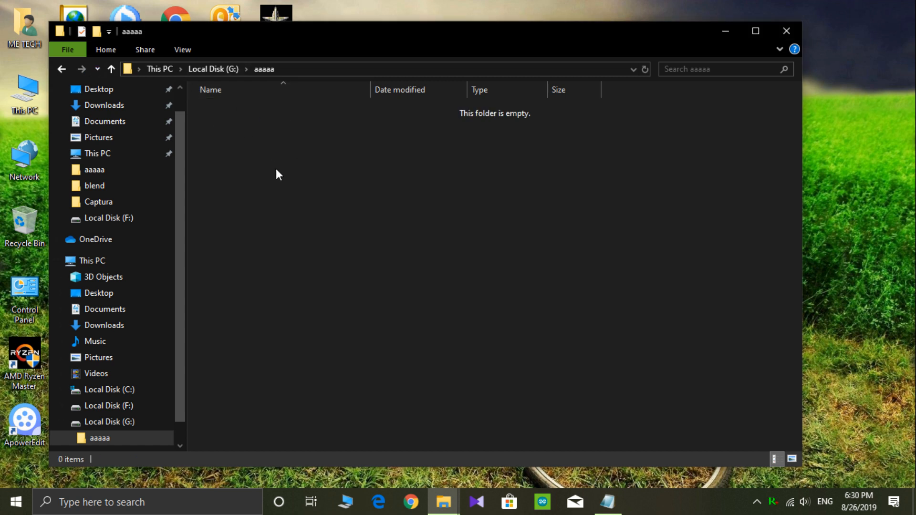
# Step: Bring up the aaaaa folder's properties and examine the contents of its first listed previous version
pyautogui.rightClick(298, 159)
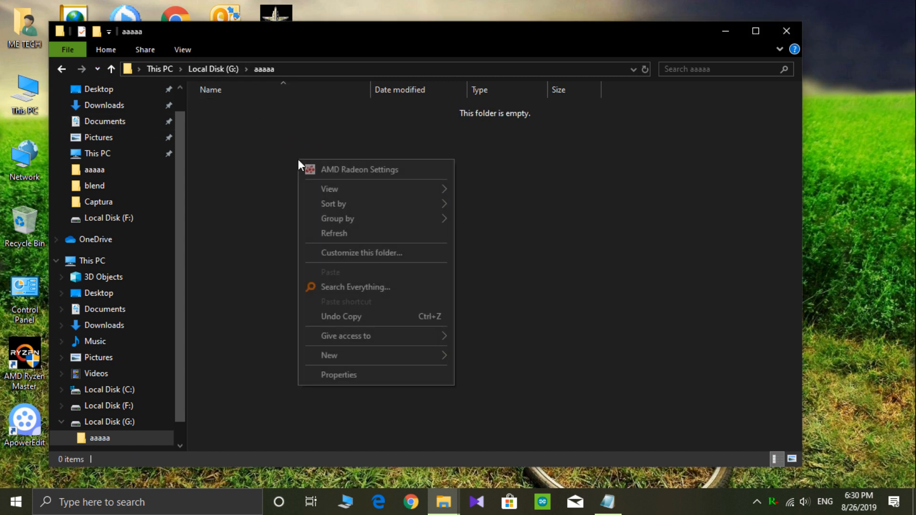
pyautogui.click(384, 374)
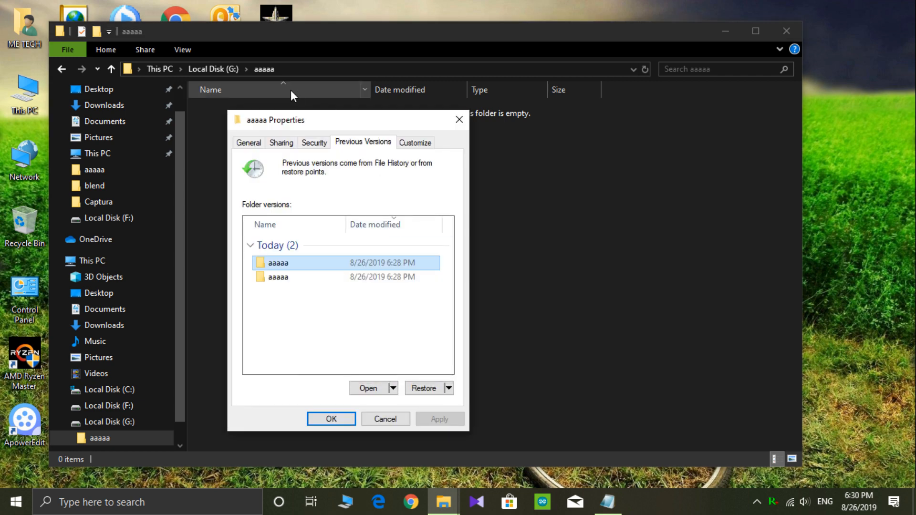
pyautogui.doubleClick(278, 264)
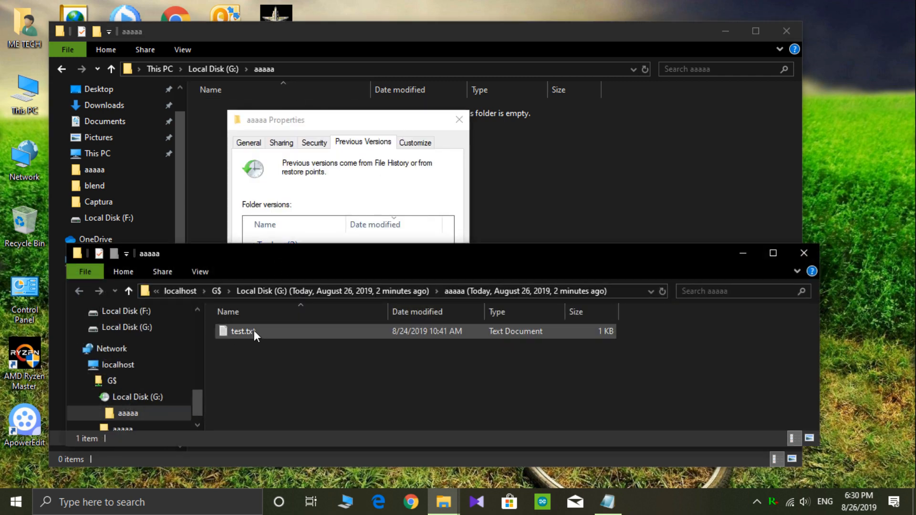
pyautogui.click(804, 253)
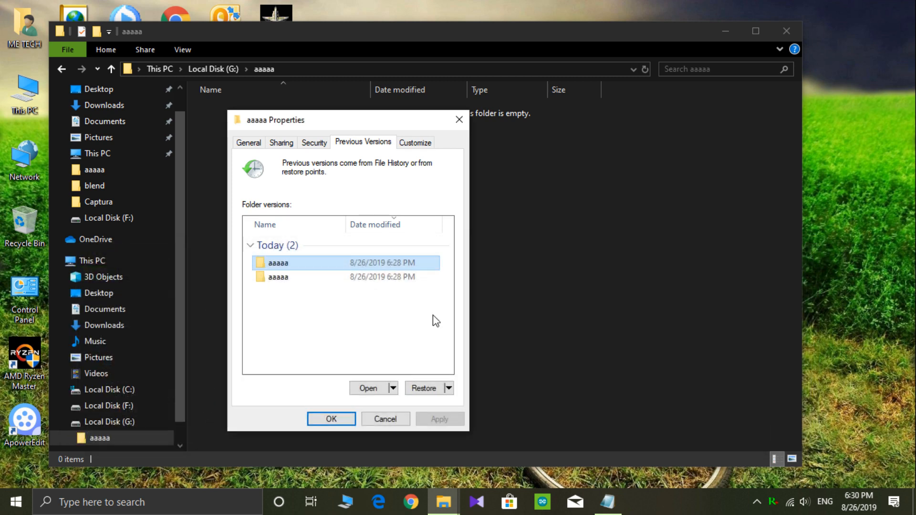
# Step: Restore the aaaaa folder to the selected previous version and close its properties
pyautogui.click(428, 389)
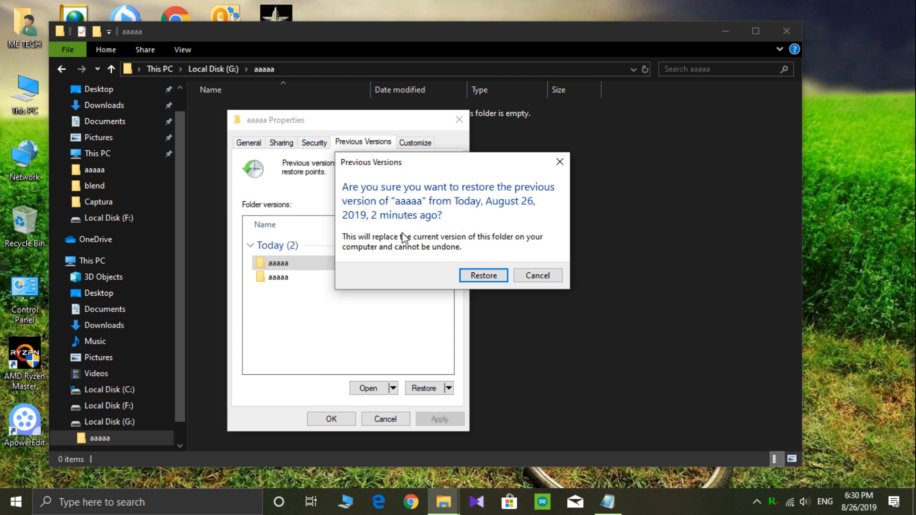
pyautogui.click(482, 276)
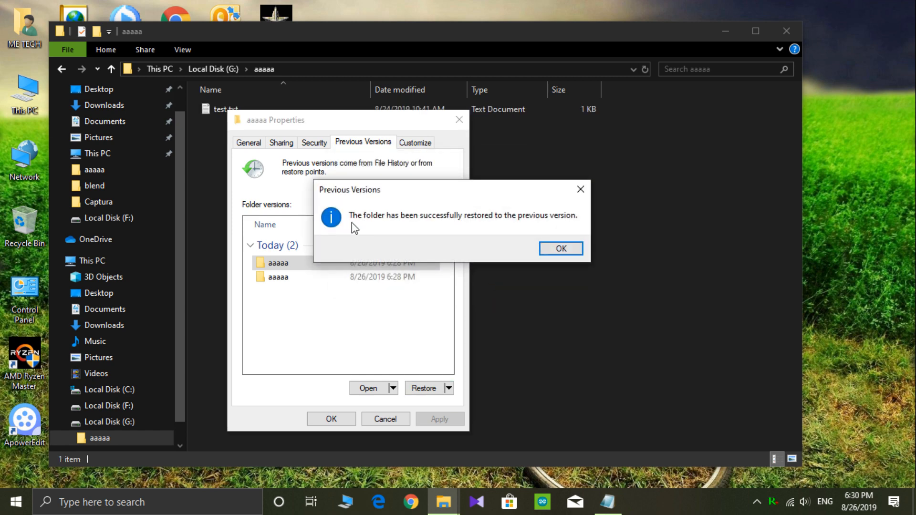
pyautogui.click(565, 250)
pyautogui.click(459, 119)
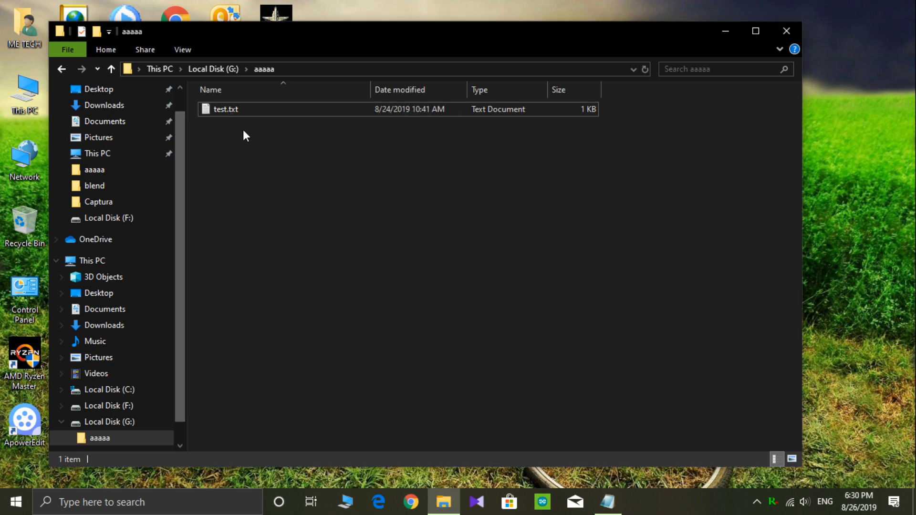
# Step: Open the restored test.txt to check its contents and close the file
pyautogui.click(218, 109)
pyautogui.doubleClick(218, 109)
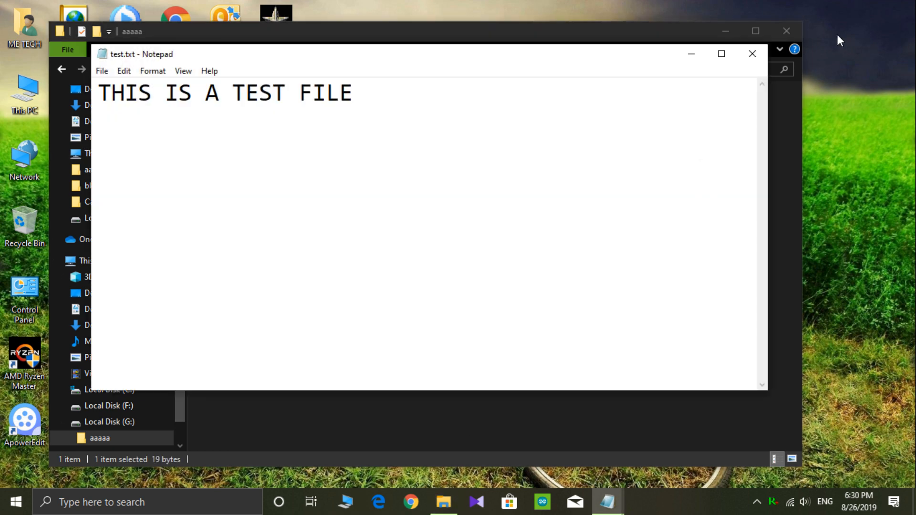
pyautogui.click(763, 54)
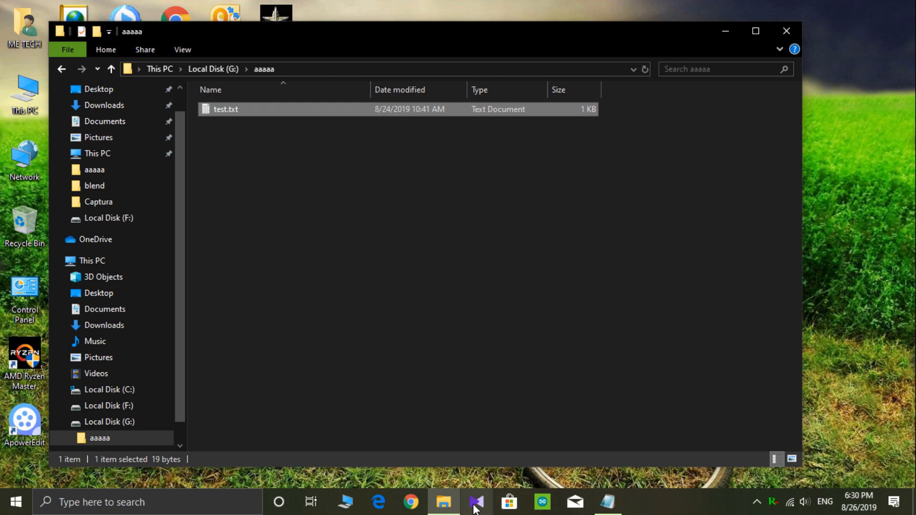
# Step: Bring back the Notepad note and add "SO ITS WORKING..." a few lines below "NOW TESTING.........."
pyautogui.click(608, 502)
pyautogui.press('Return')
pyautogui.press('Return')
pyautogui.press('Return')
pyautogui.press('Return')
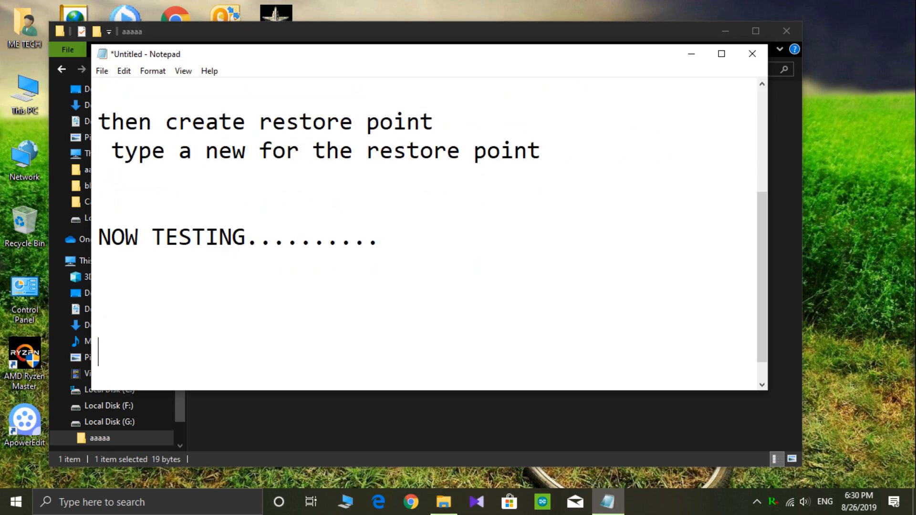
pyautogui.write('SO I')
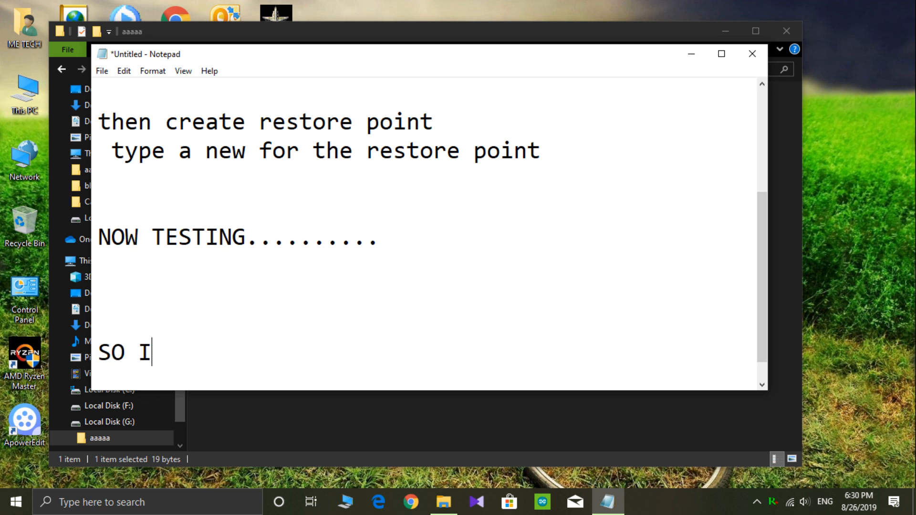
pyautogui.write('TS WOR')
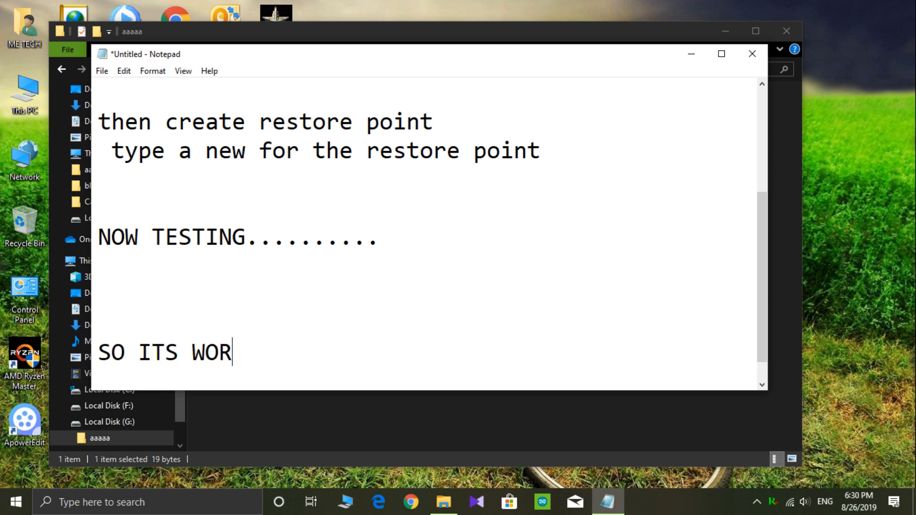
pyautogui.write('KING')
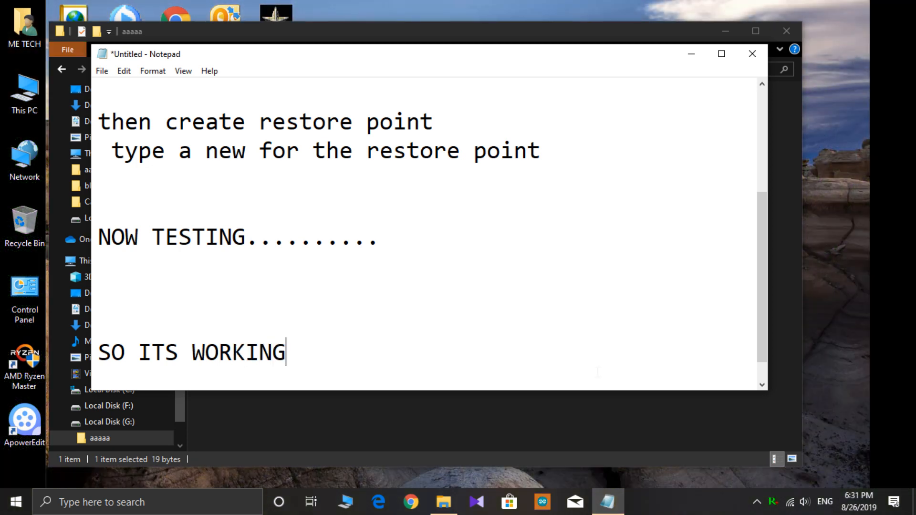
pyautogui.write('...')
# Step: Add "LIKE", "SHARE" and "SUBSCRIBE" on separate lines at the end of the Notepad note
pyautogui.write('LI')
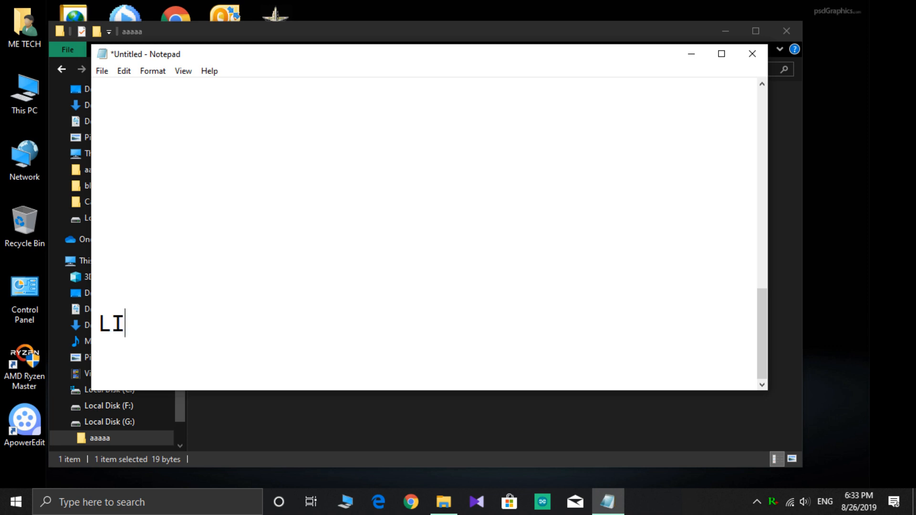
pyautogui.write('KE')
pyautogui.press('Return')
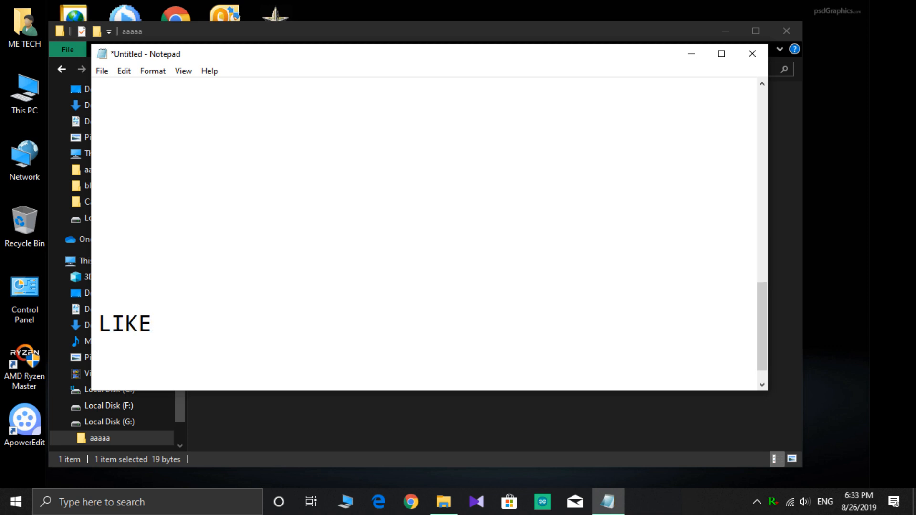
pyautogui.write('SHARE')
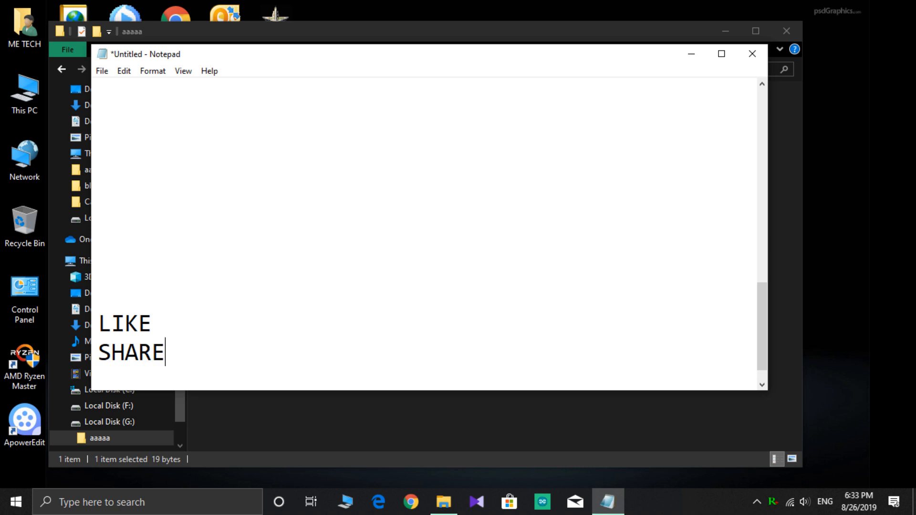
pyautogui.press('Return')
pyautogui.write('S')
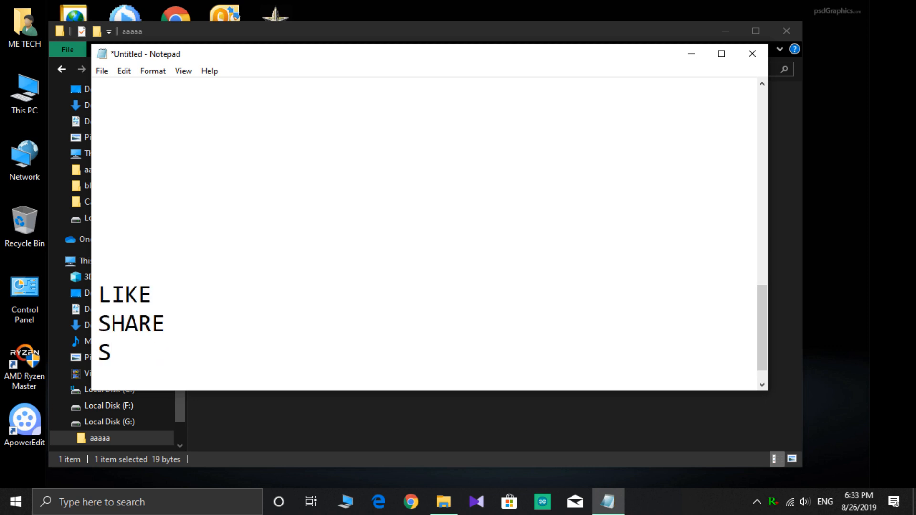
pyautogui.write('UBSCRIB')
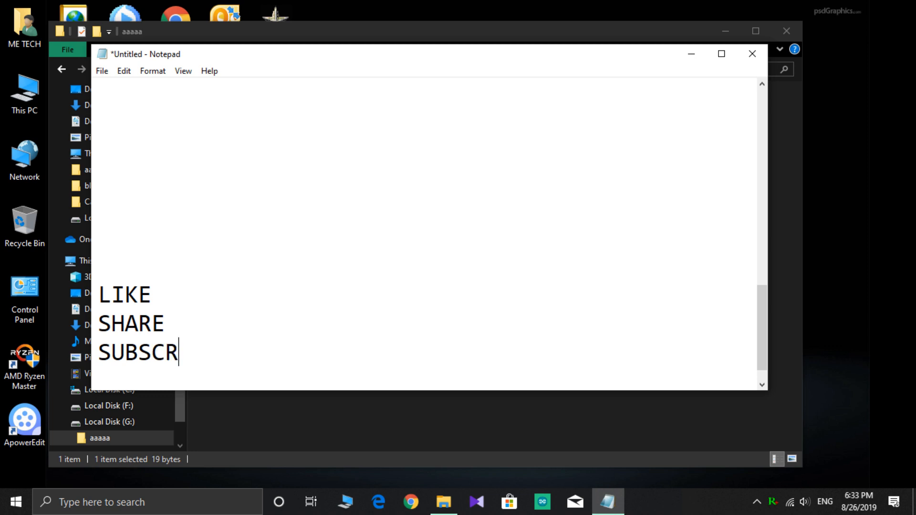